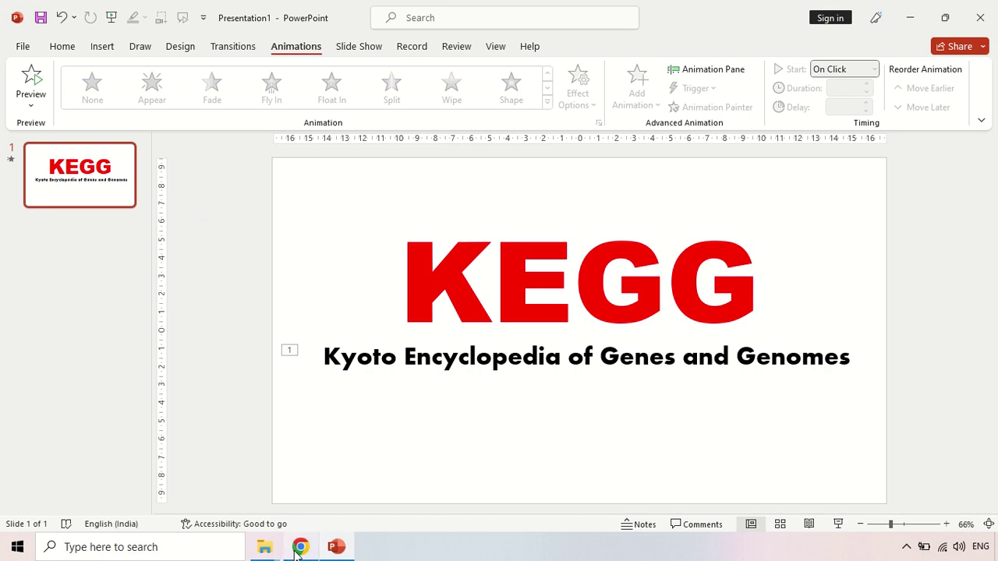
Leave the KEGG title slide and switch to Chrome on Google's home page.
click(300, 546)
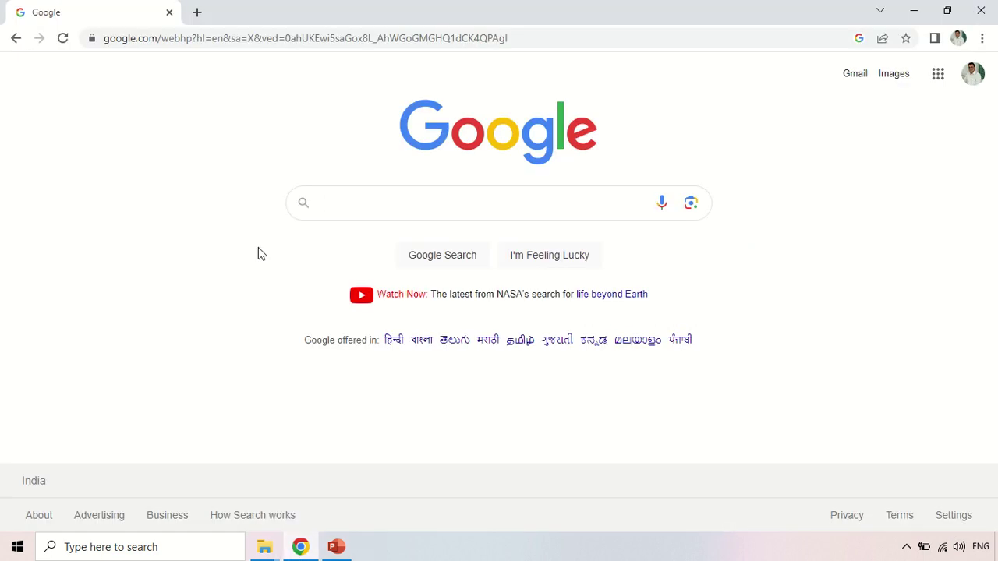
Search Google for 'kegg'.
text(ke)
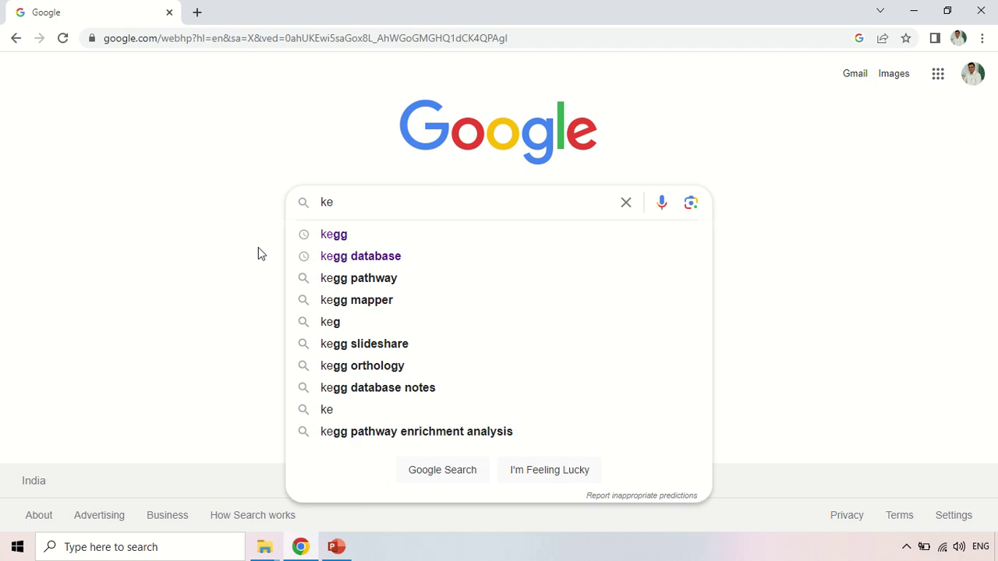
text(gg)
key(Return)
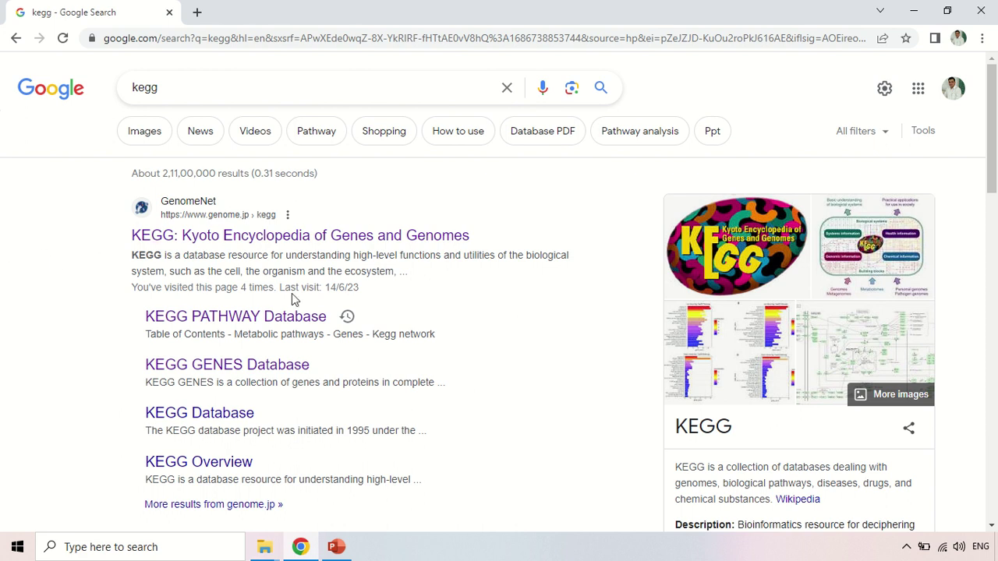
Open the KEGG PATHWAY Database page, scan its map categories, then go to KEGG GENES.
click(263, 323)
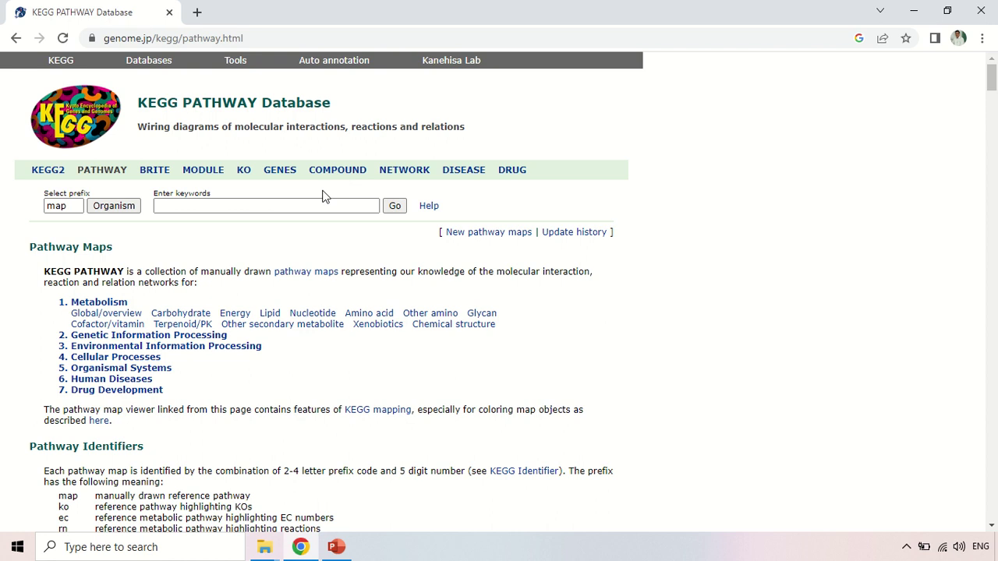
scroll(261, 243, down, 1)
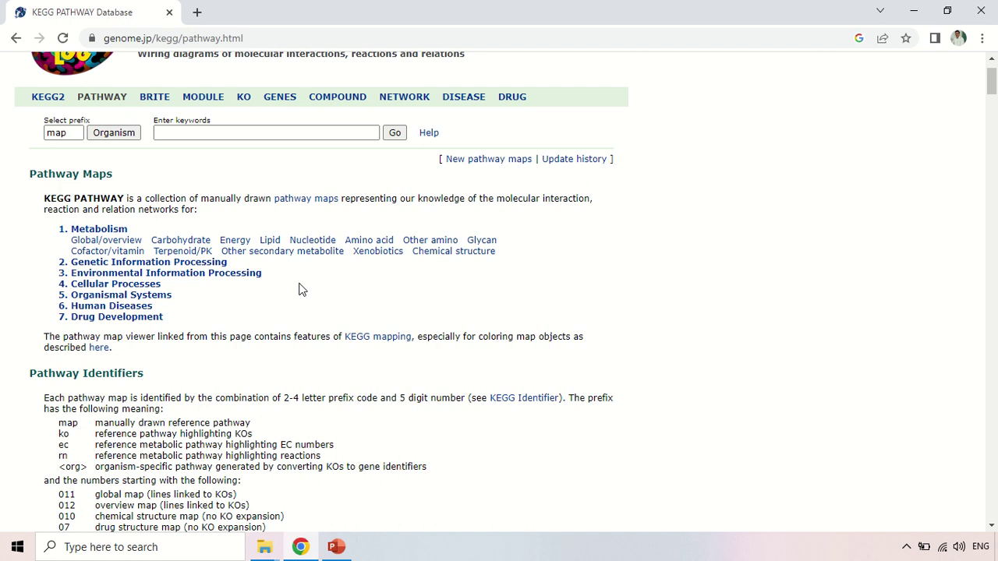
scroll(302, 289, up, 1)
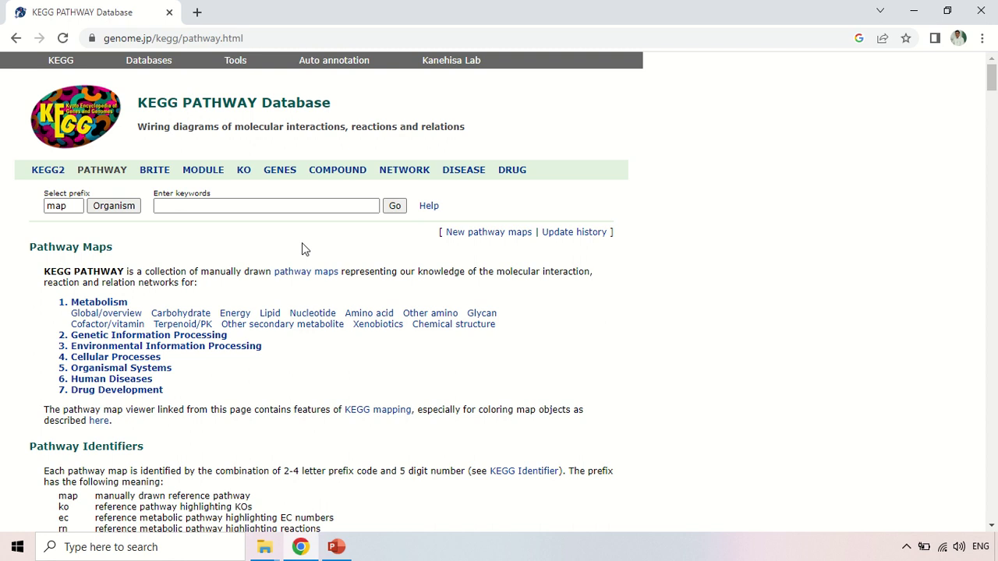
click(279, 174)
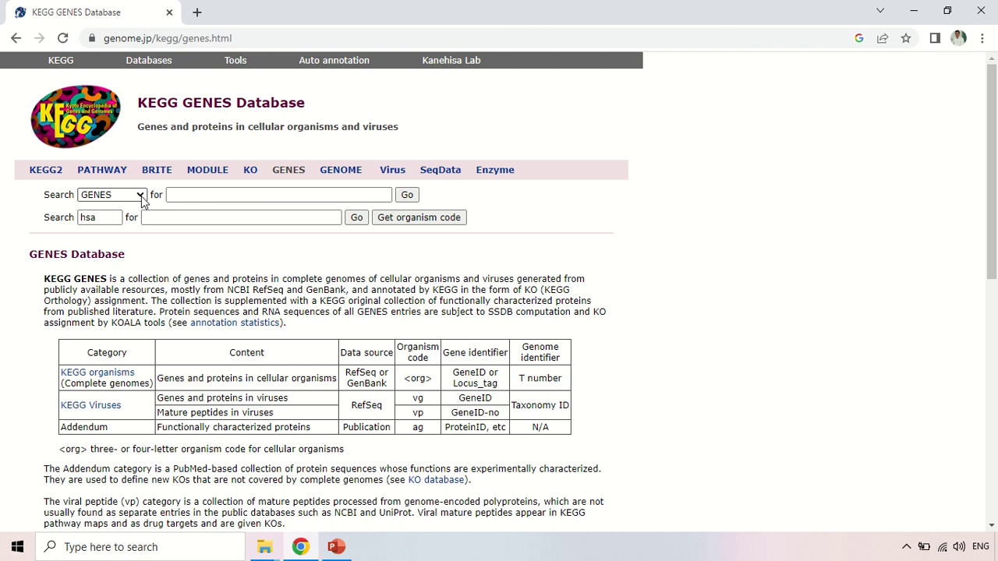
Run a KEGG GENES keyword search for 'insulin' to list matching human genes.
click(189, 195)
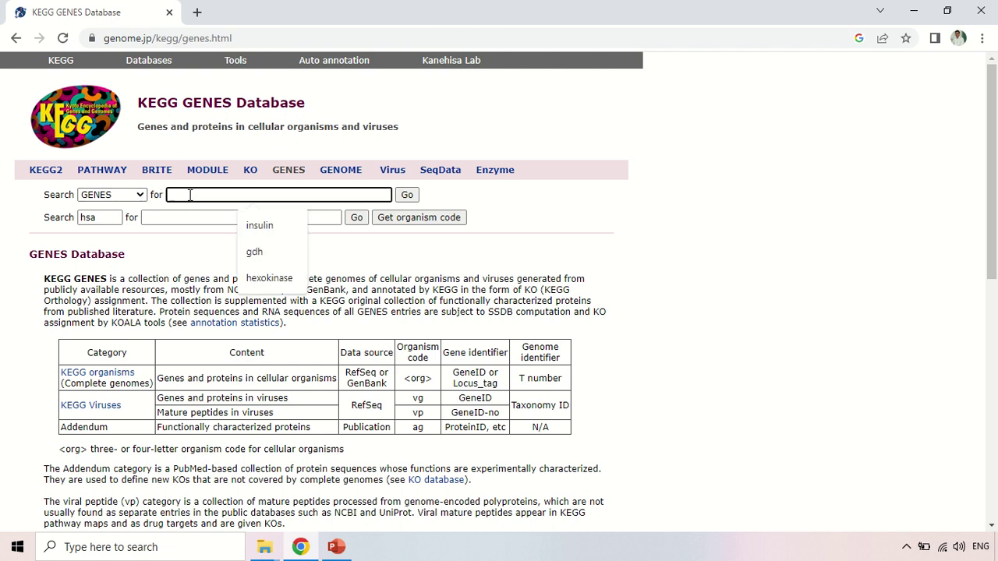
click(169, 259)
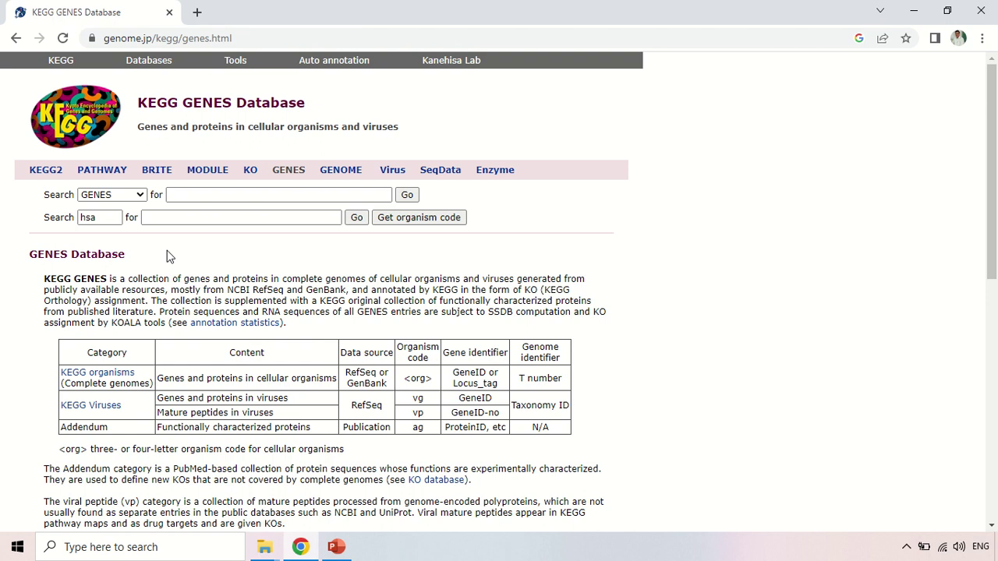
click(99, 217)
click(192, 195)
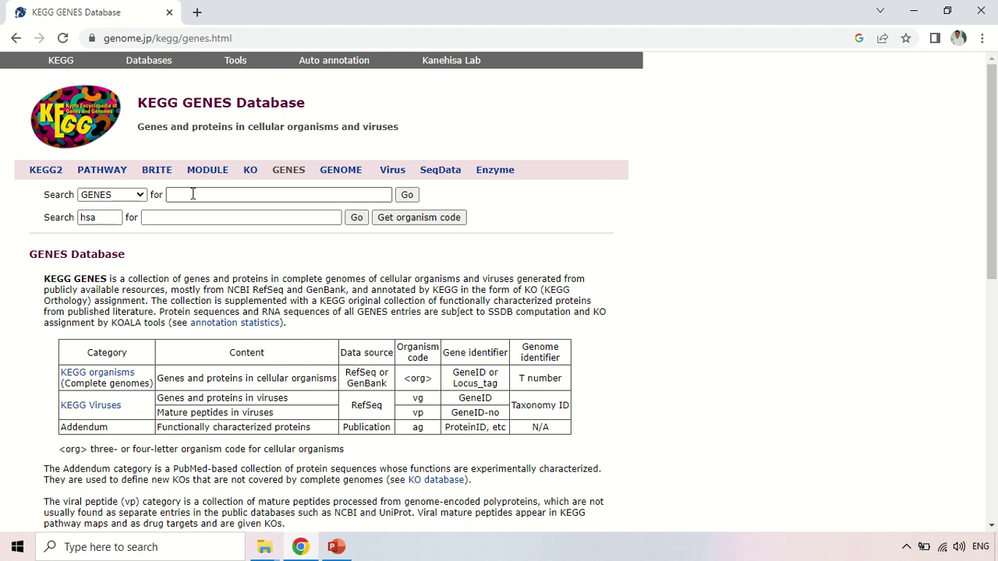
click(193, 194)
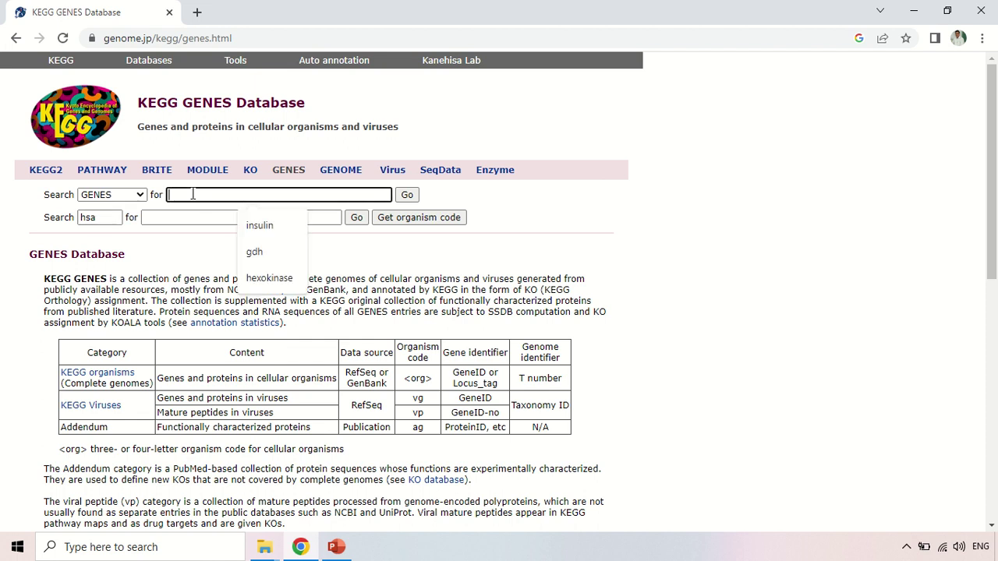
text(insulin)
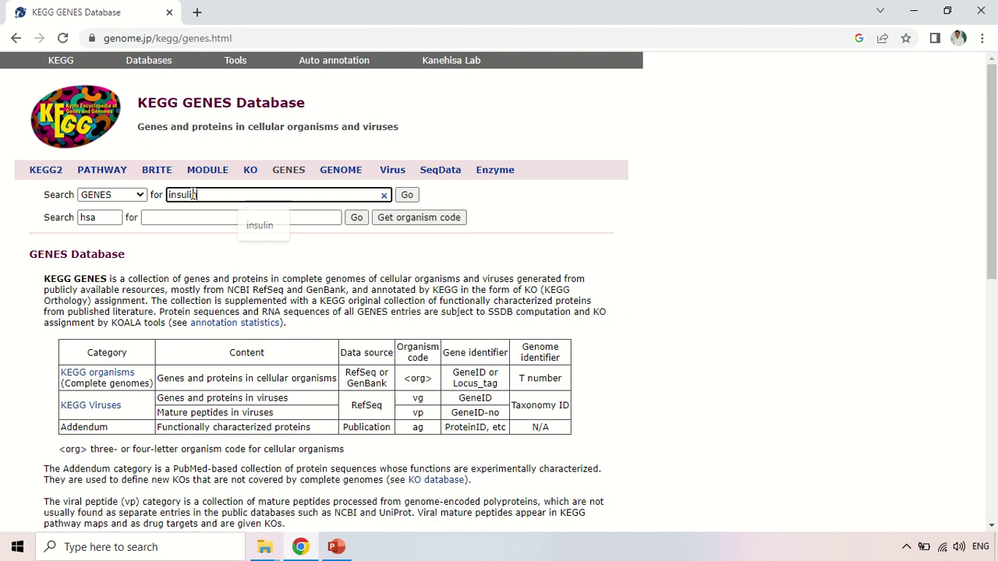
mouse_move(419, 190)
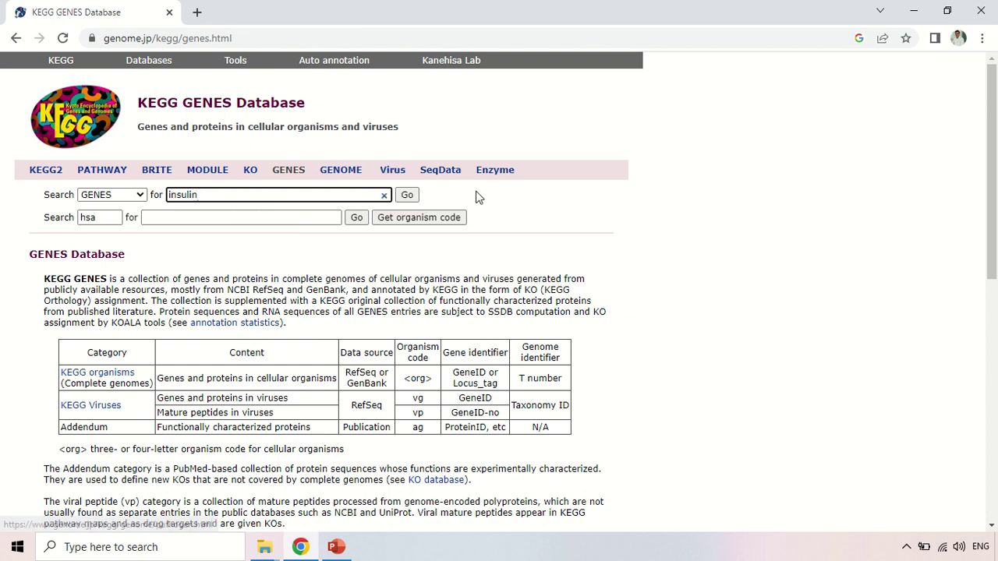
click(407, 196)
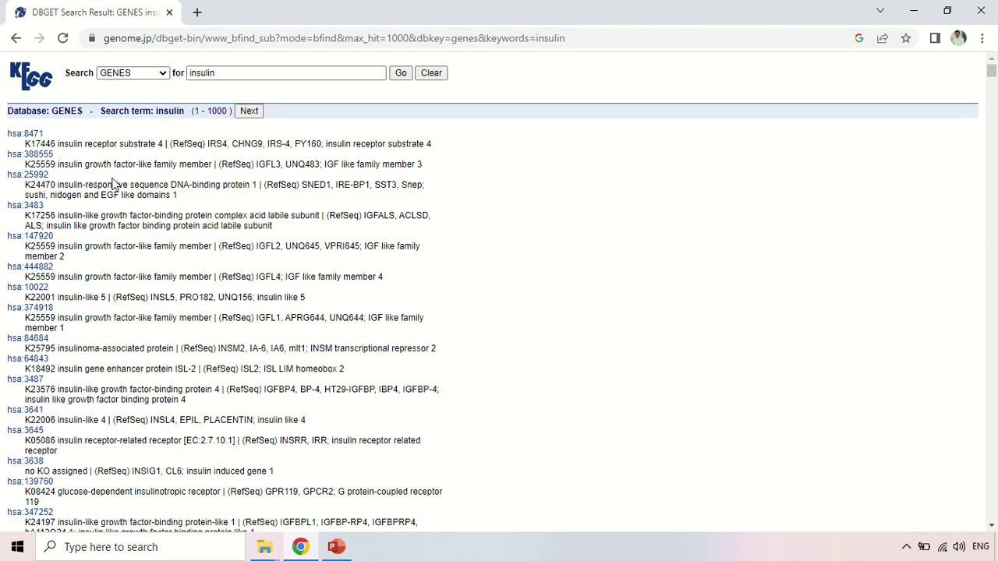
Open the hsa:8471 gene entry for IRS4, insulin receptor substrate 4.
click(26, 135)
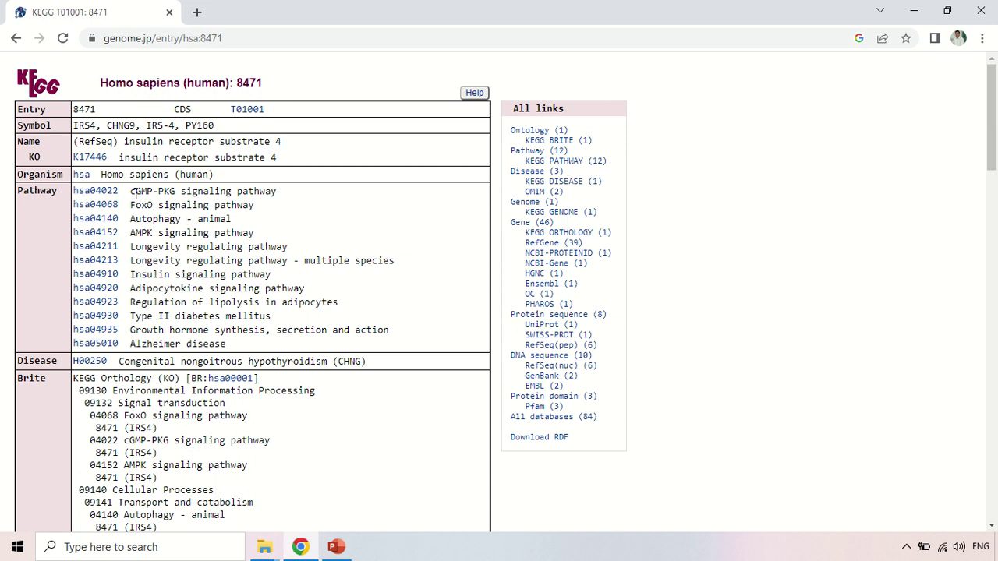
Open the hsa04022 cGMP-PKG signaling pathway in a new tab and shrink the map scale.
drag(131, 191, 180, 191)
click(218, 191)
right_click(106, 195)
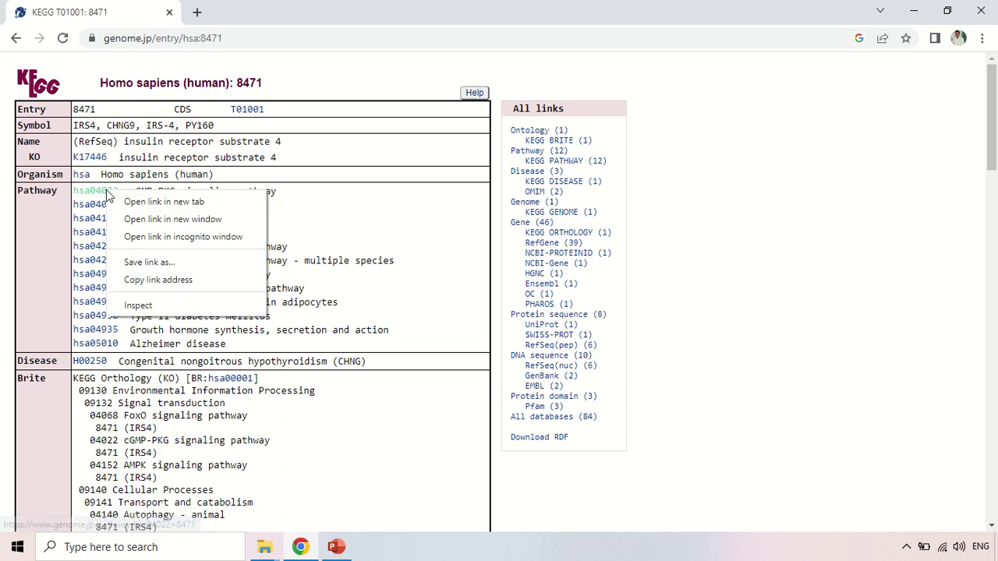
click(159, 205)
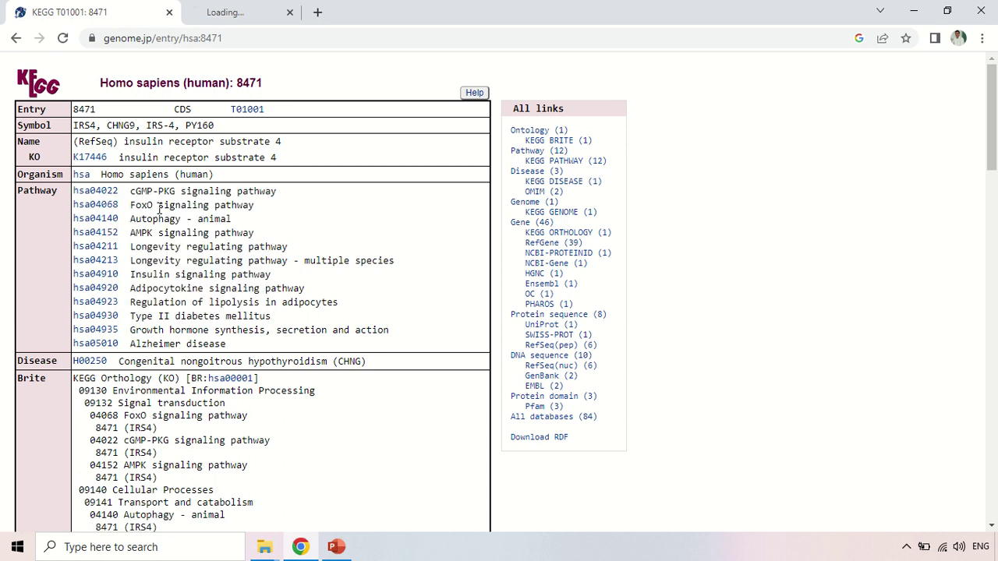
click(257, 11)
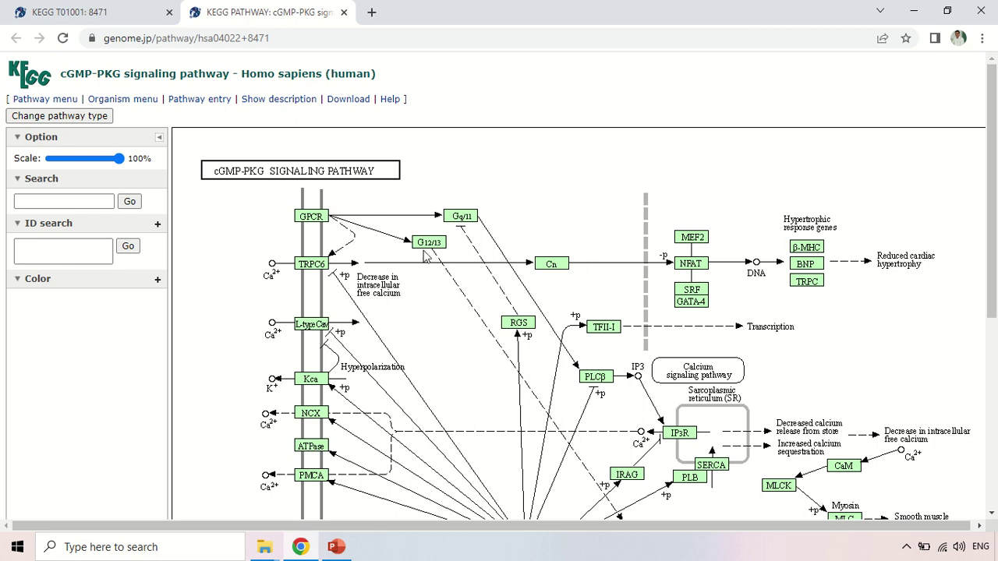
drag(119, 160, 99, 171)
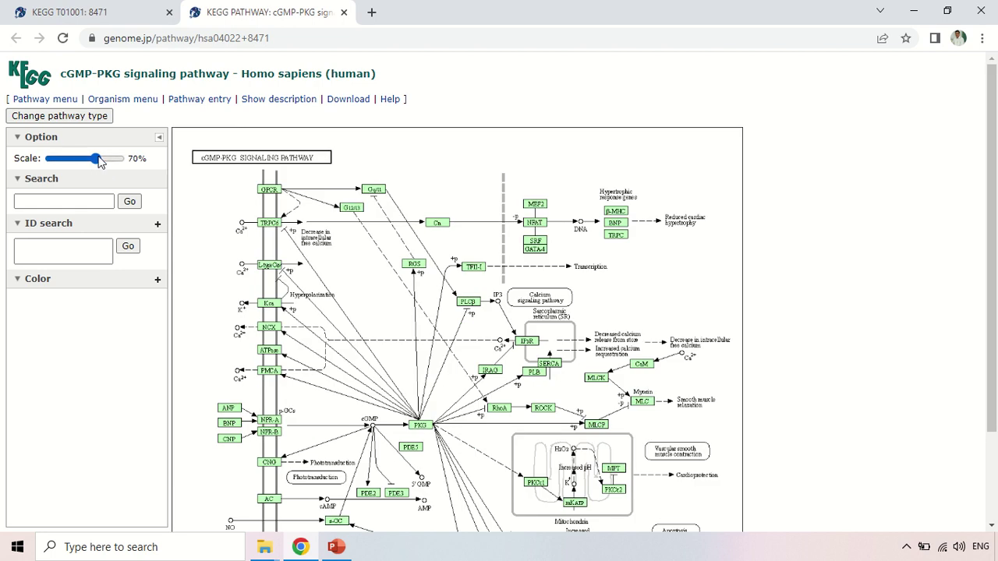
Enlarge the cGMP-PKG map to 80% scale and look over it for IRS (gene 8471).
drag(99, 160, 105, 160)
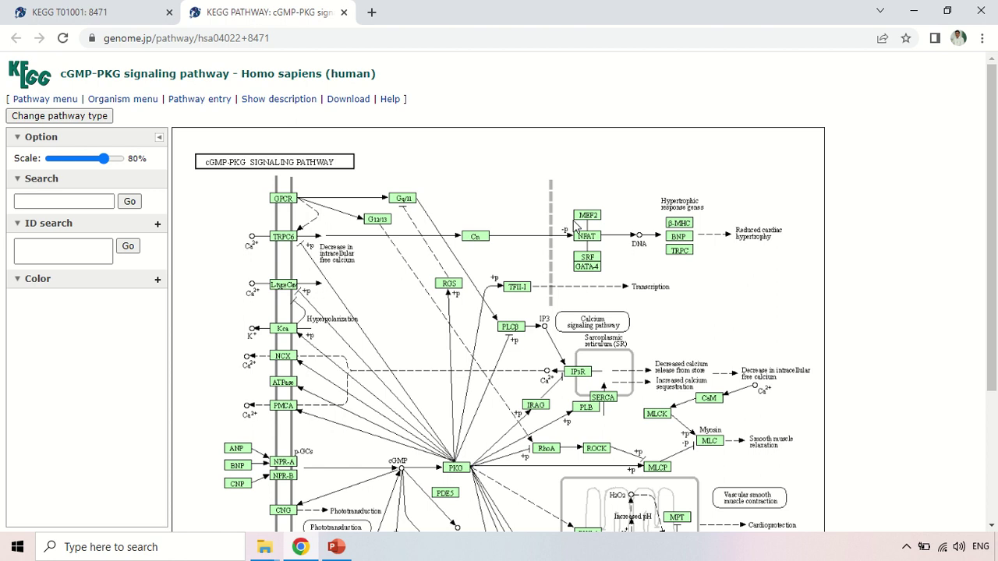
scroll(575, 226, down, 1)
scroll(575, 227, down, 2)
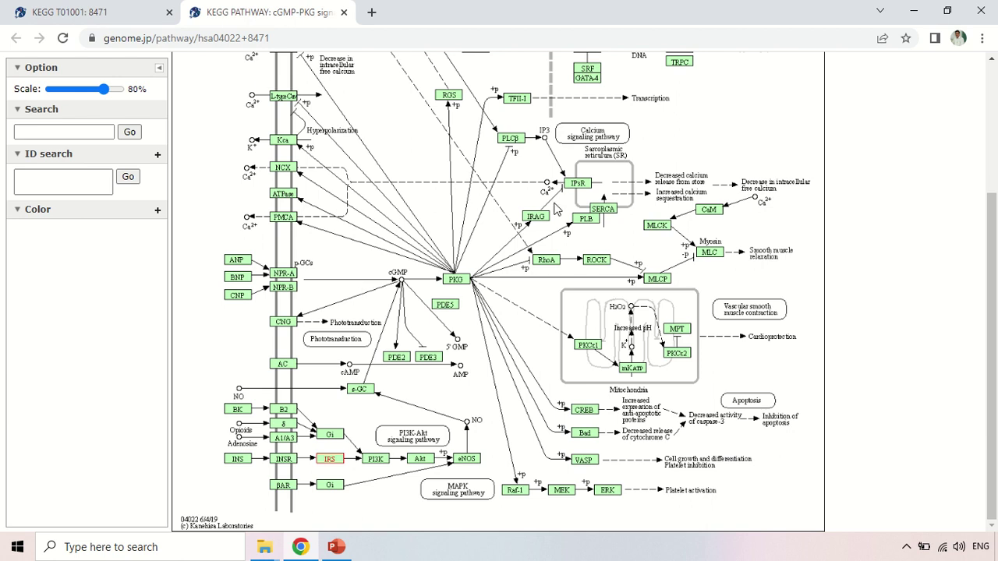
scroll(556, 210, up, 1)
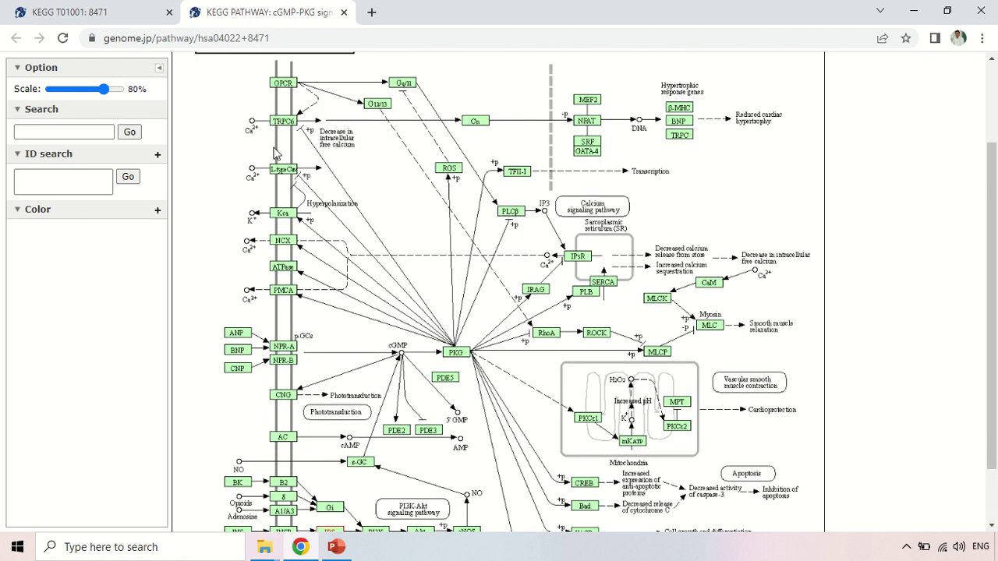
click(516, 174)
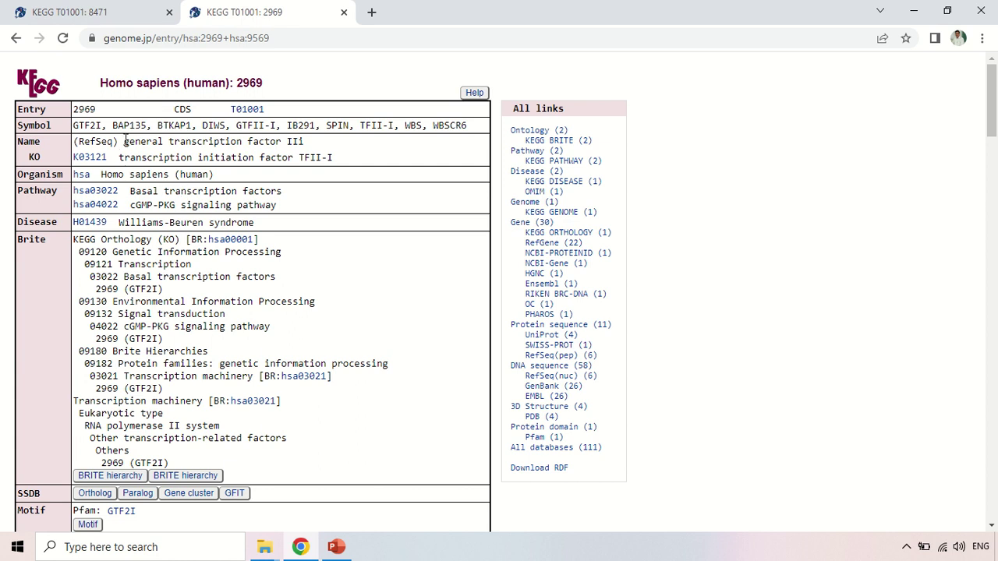
drag(125, 141, 306, 146)
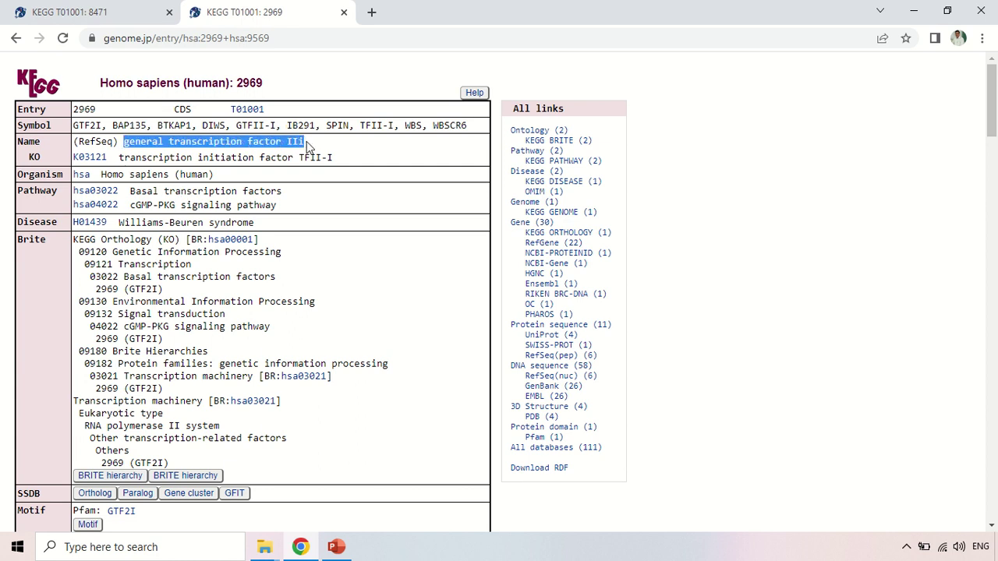
click(317, 152)
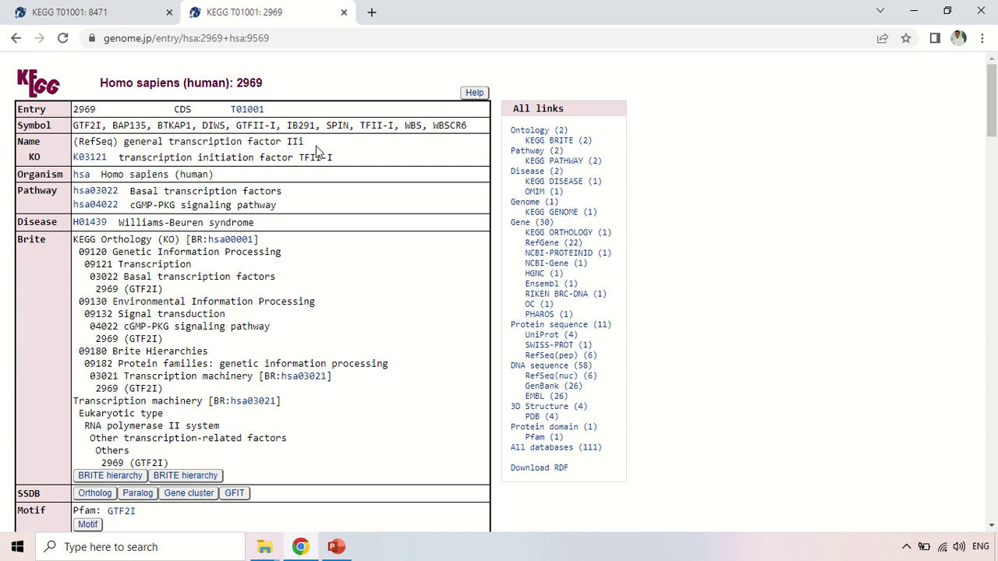
click(16, 38)
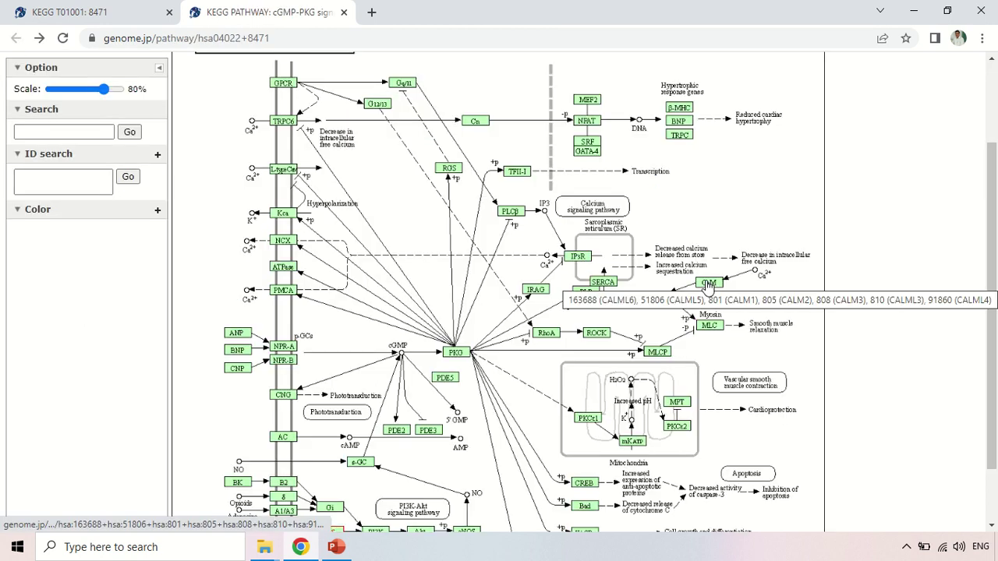
scroll(700, 284, down, 2)
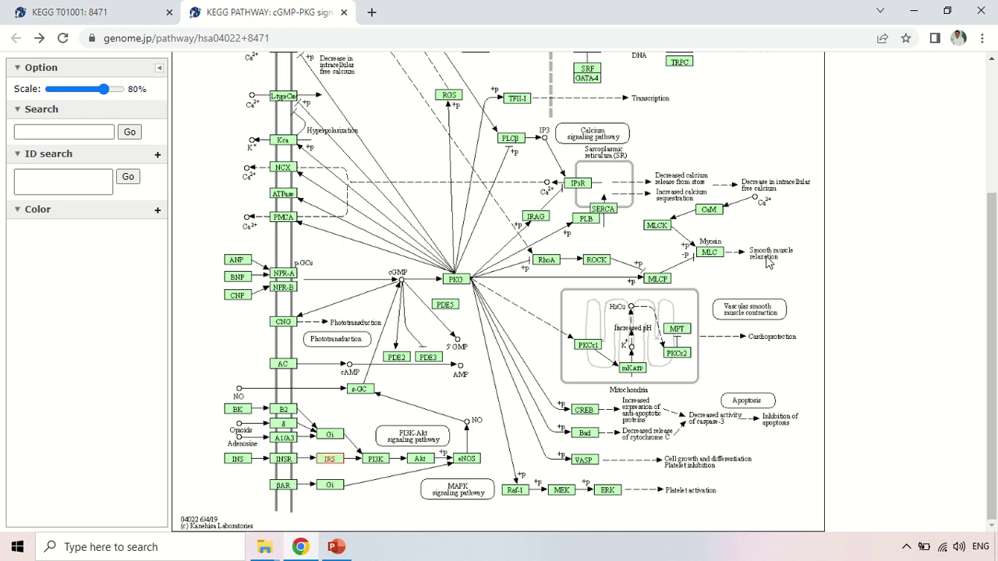
scroll(761, 264, up, 3)
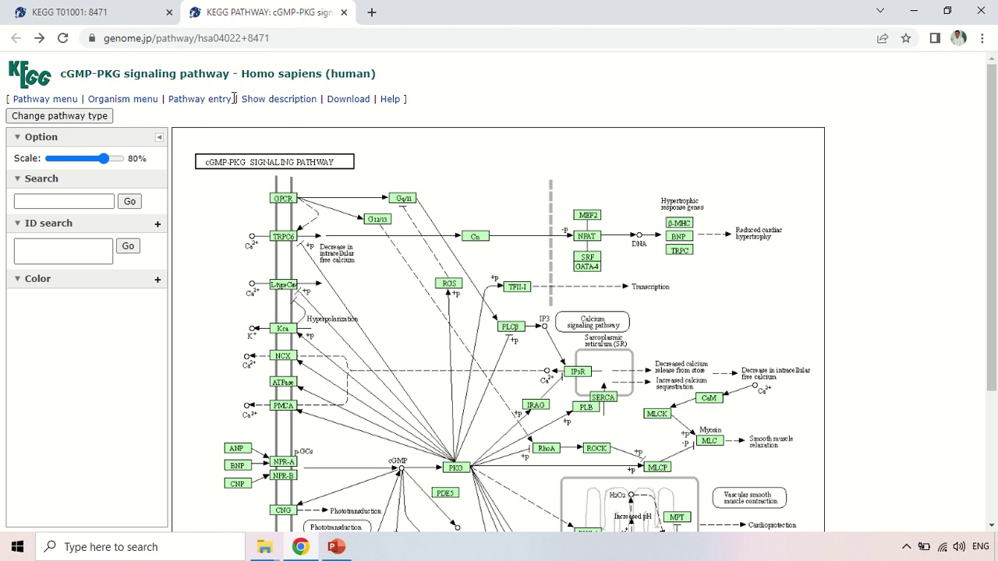
click(205, 102)
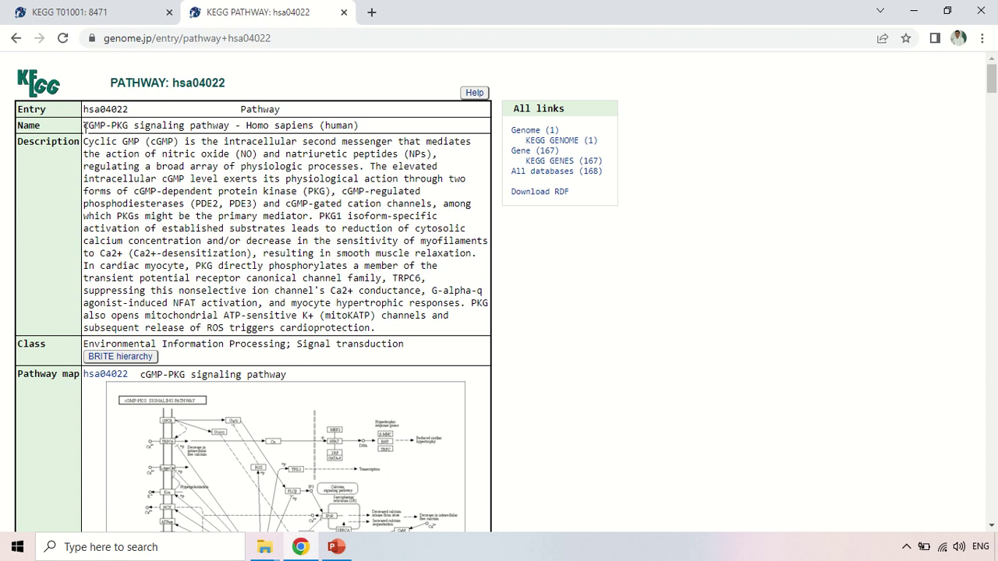
Highlight the hsa04022 pathway name and the first word of its Description.
drag(85, 127, 368, 133)
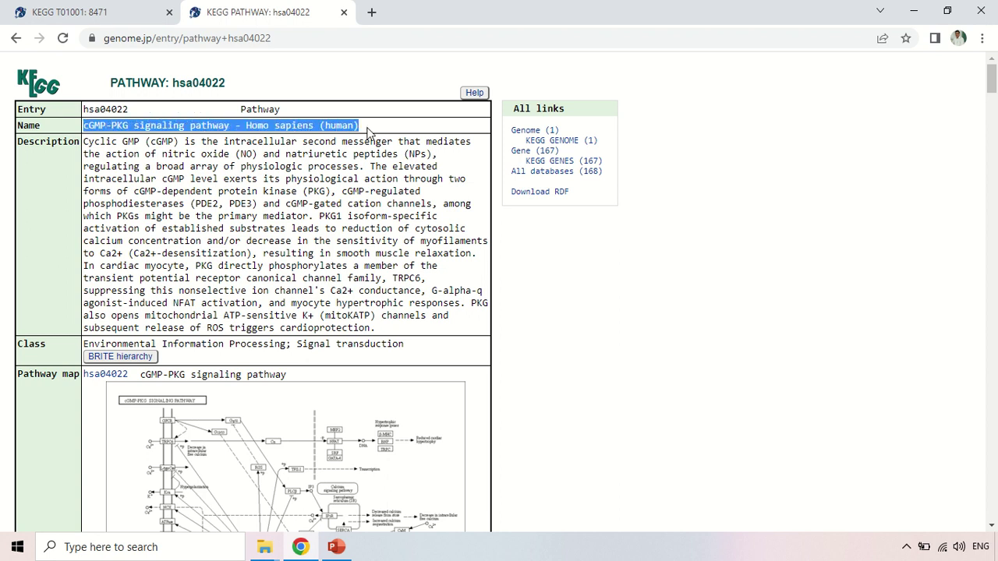
click(254, 187)
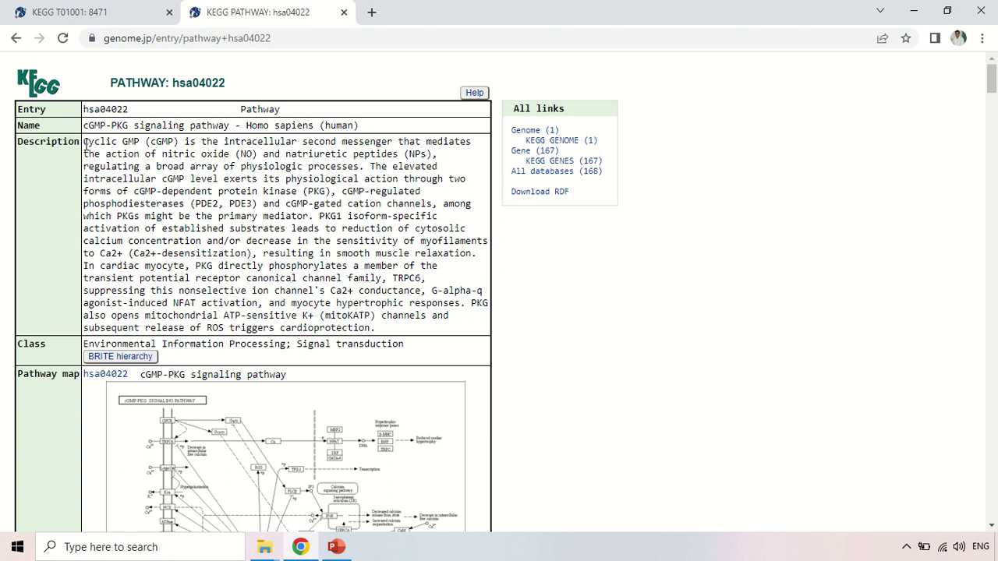
drag(86, 145, 115, 143)
click(213, 169)
Scroll through the entry's Description, Drug, Gene and Reference sections, then back up.
scroll(213, 168, down, 3)
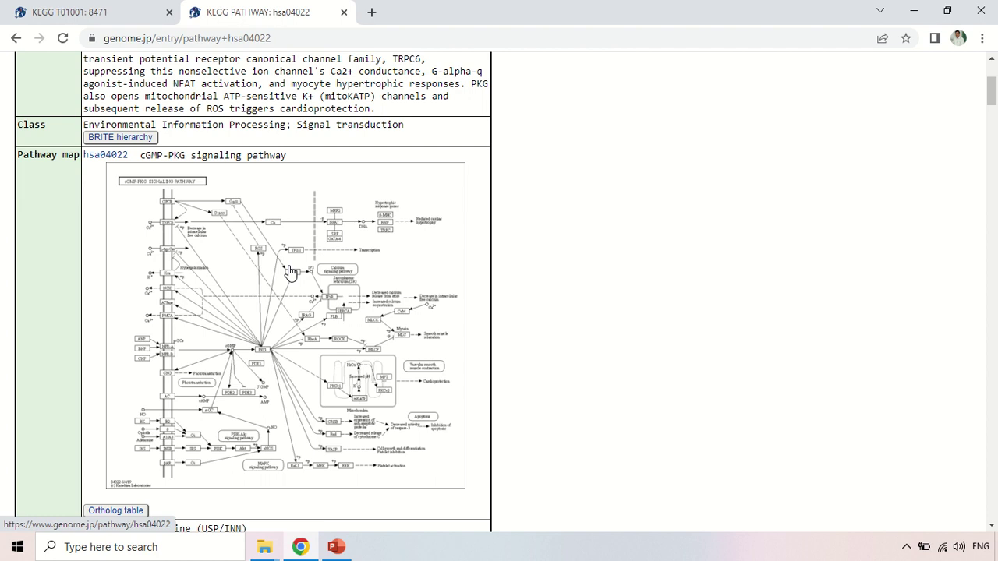
scroll(290, 271, down, 3)
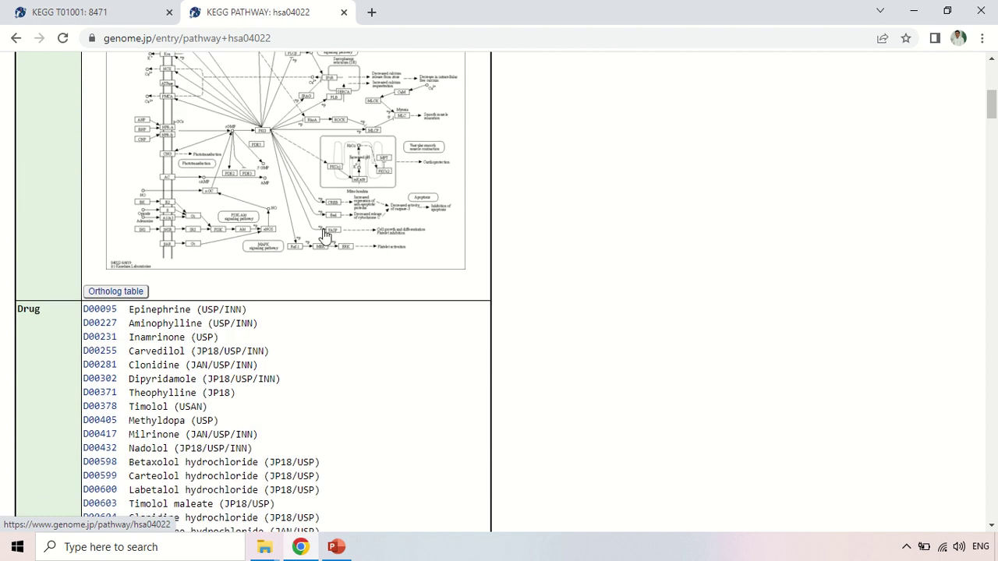
scroll(325, 235, down, 3)
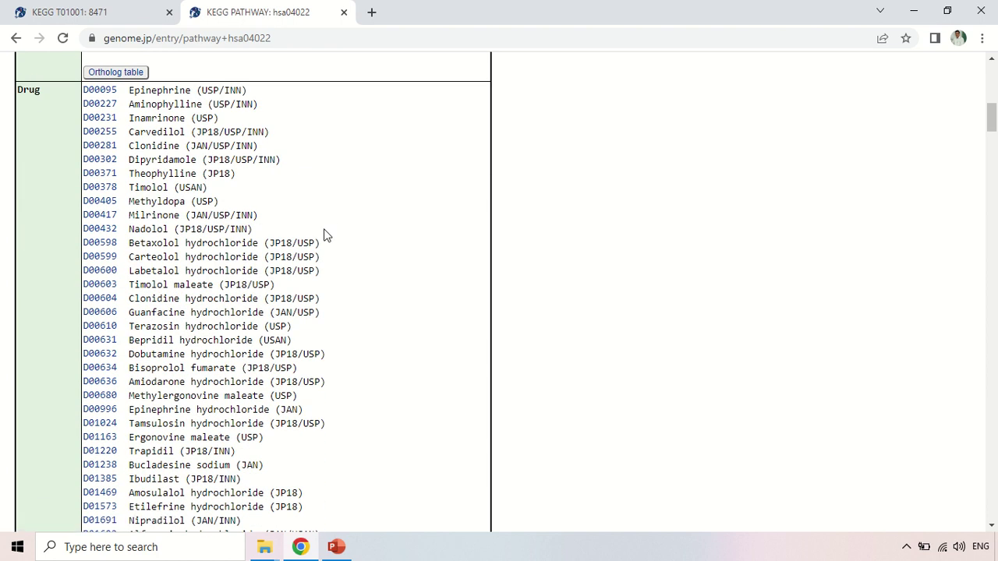
scroll(325, 237, down, 15)
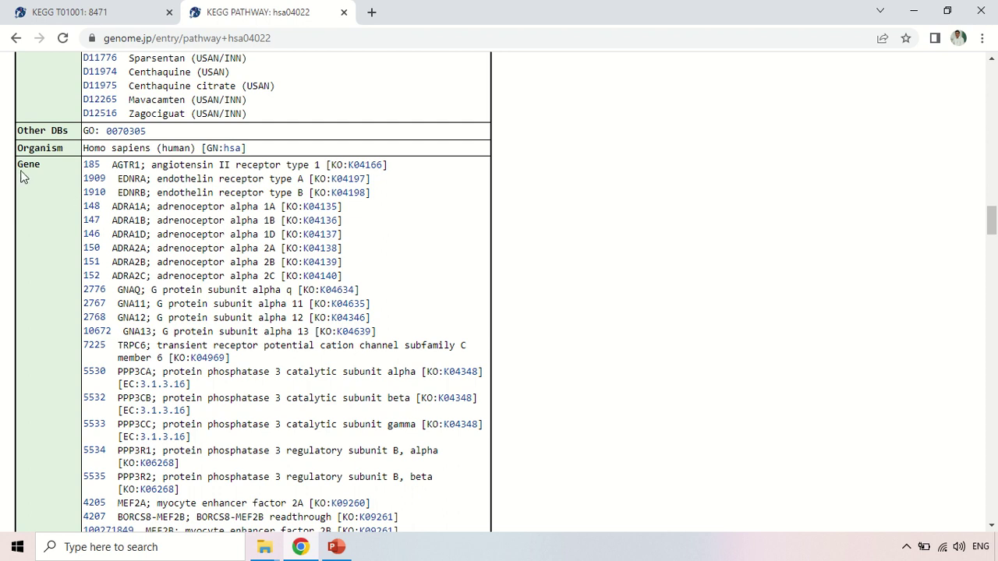
scroll(227, 206, down, 10)
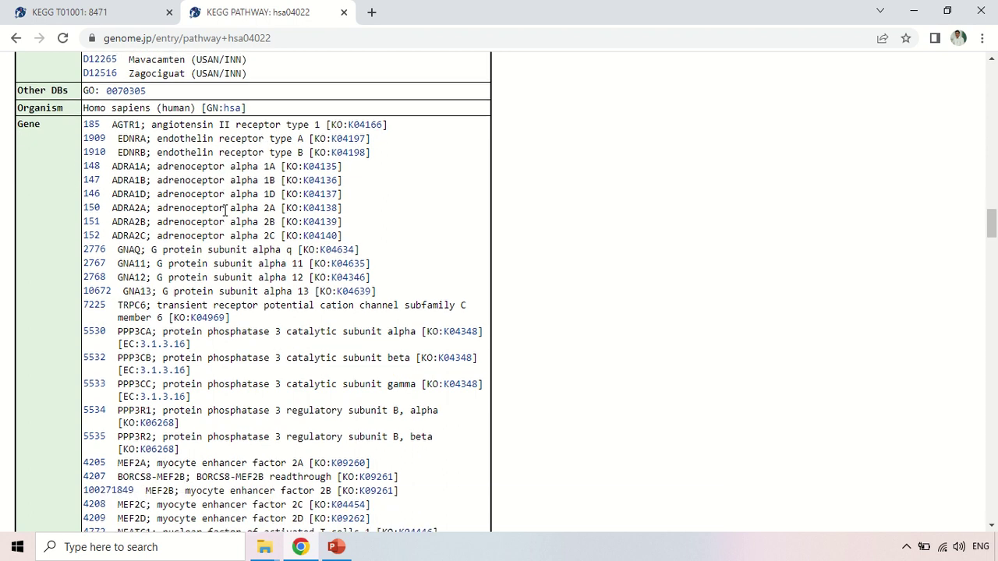
scroll(227, 218, down, 15)
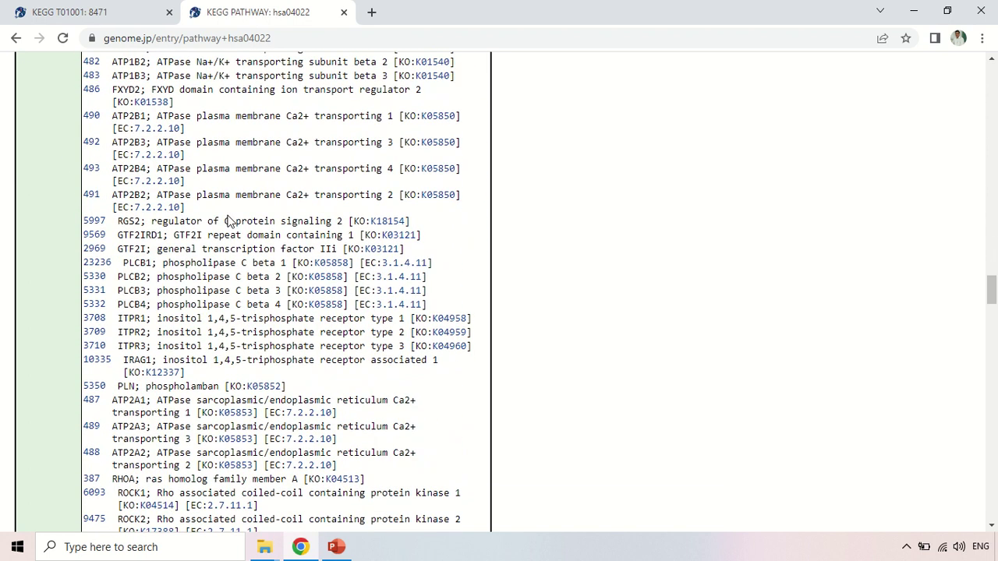
scroll(243, 238, down, 5)
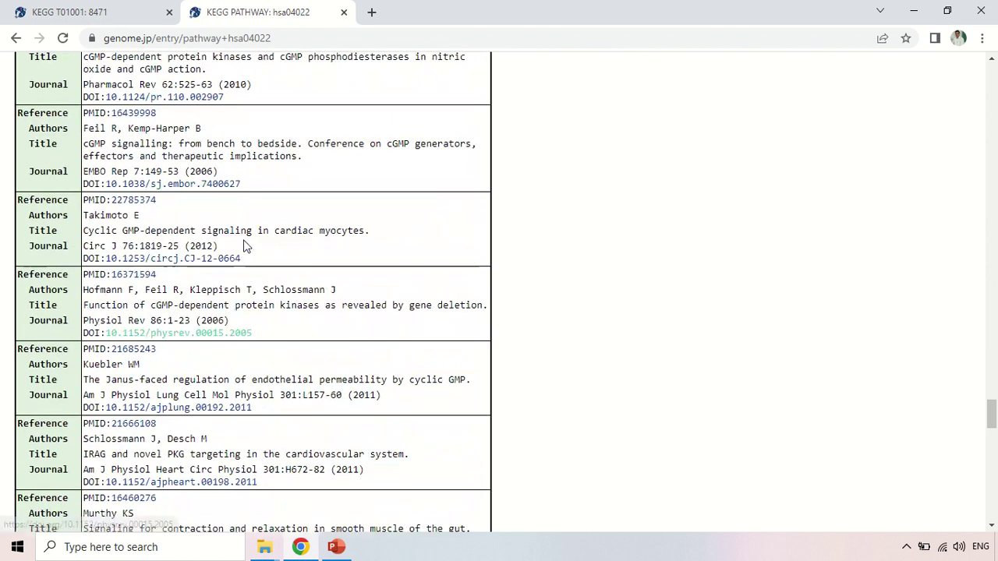
scroll(245, 241, up, 4)
scroll(318, 189, down, 1)
scroll(317, 190, down, 1)
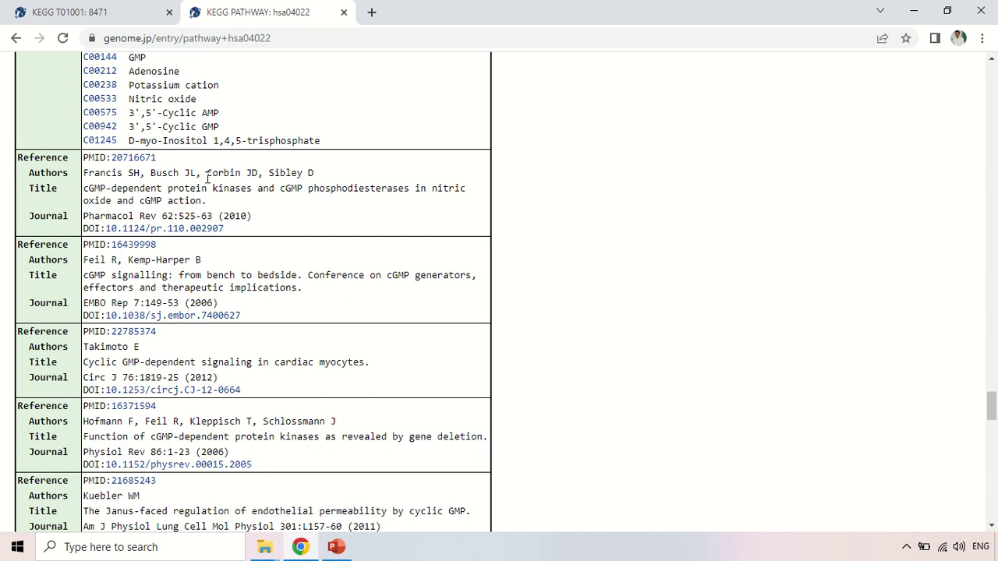
scroll(257, 238, down, 20)
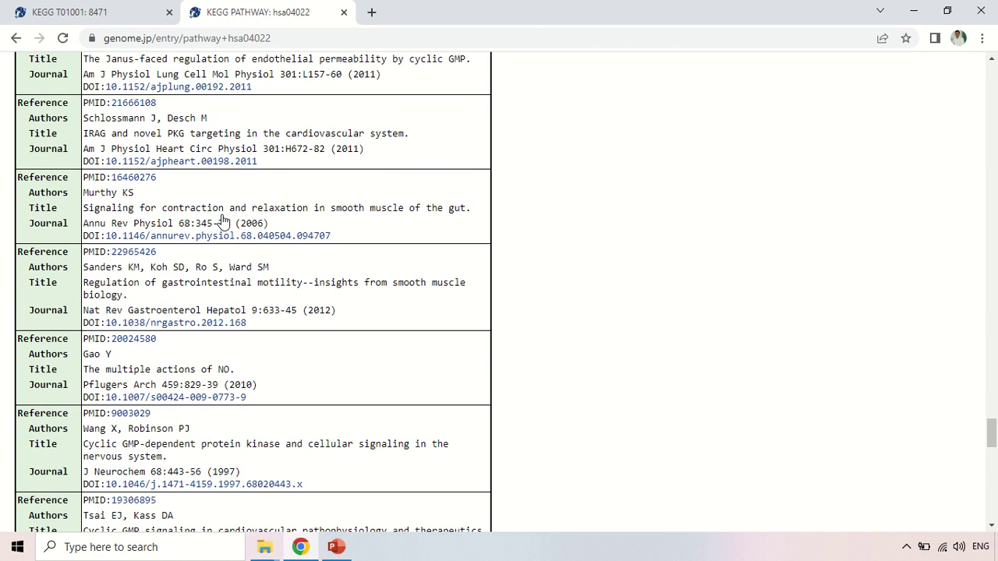
scroll(262, 279, up, 20)
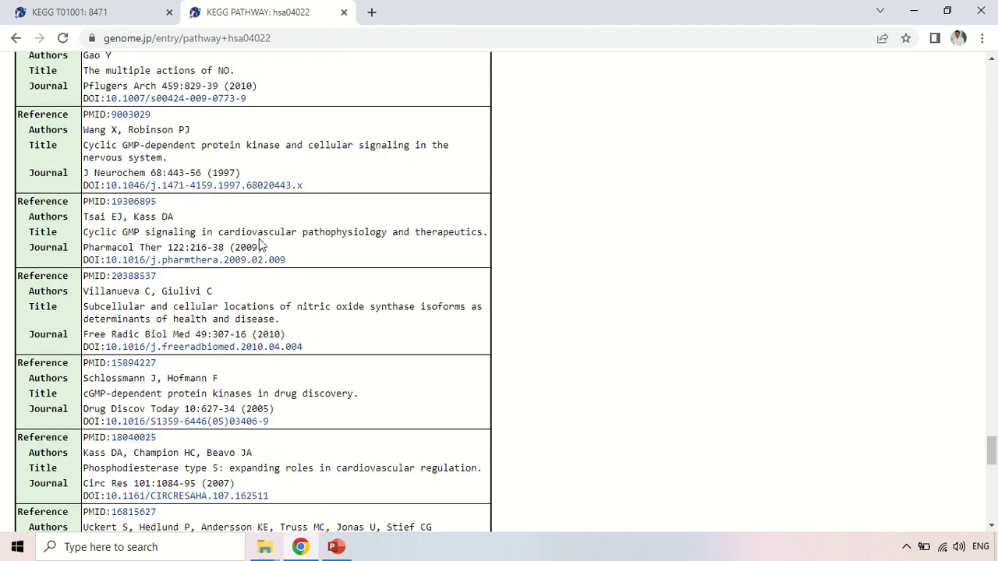
scroll(326, 209, up, 20)
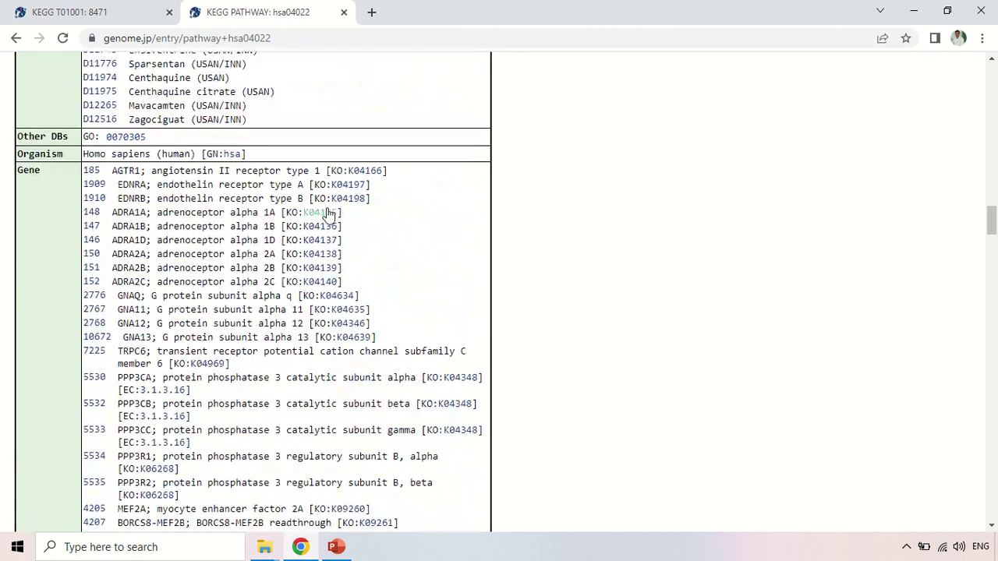
scroll(329, 211, up, 15)
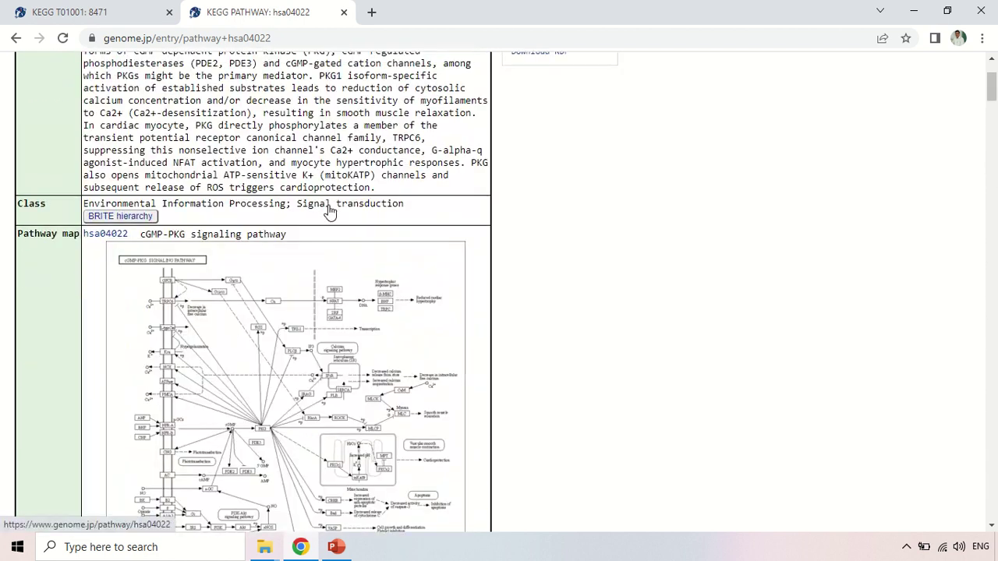
Return to the cGMP-PKG map and bring up the pathway type list for 04022.
click(16, 41)
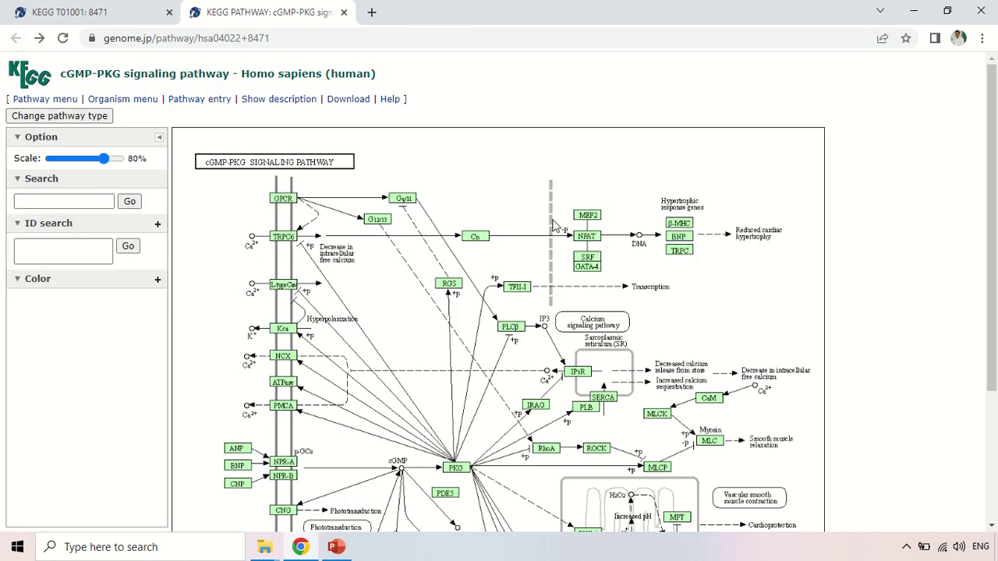
scroll(560, 230, down, 3)
scroll(560, 230, up, 3)
mouse_move(349, 102)
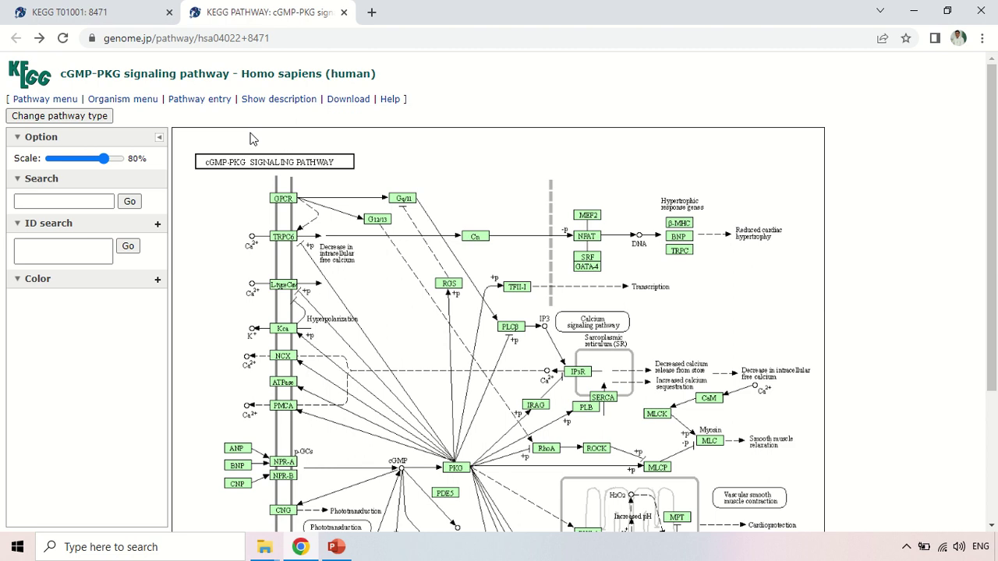
click(73, 119)
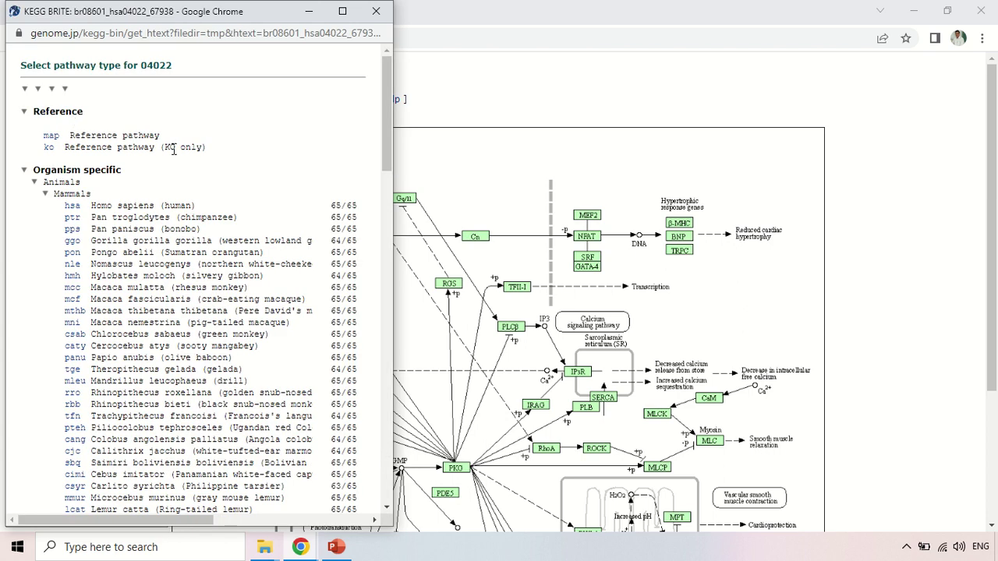
Review the pathway types, close the list, and close the cGMP-PKG tab to return to hsa:8471.
scroll(173, 152, down, 2)
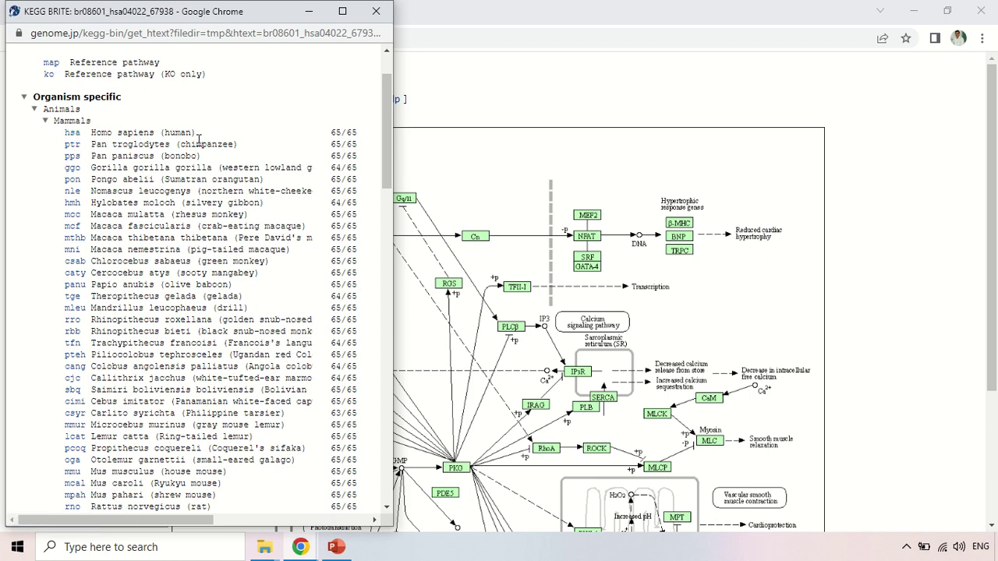
click(375, 12)
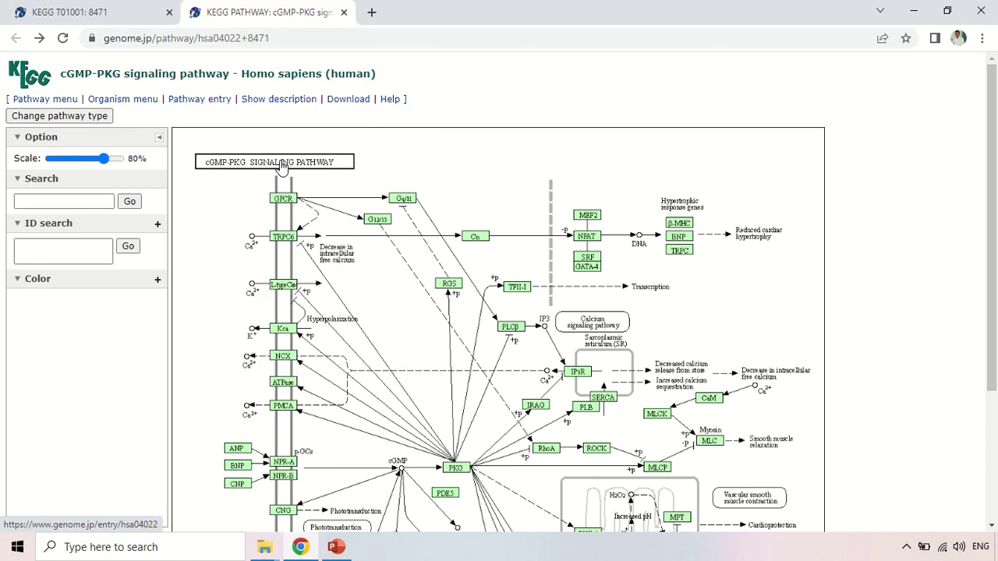
click(343, 13)
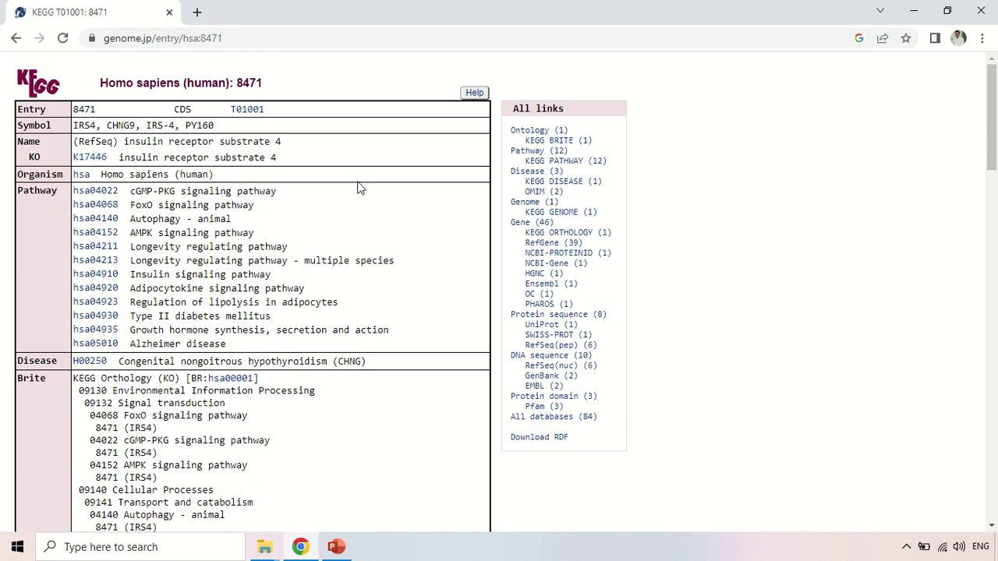
right_click(99, 209)
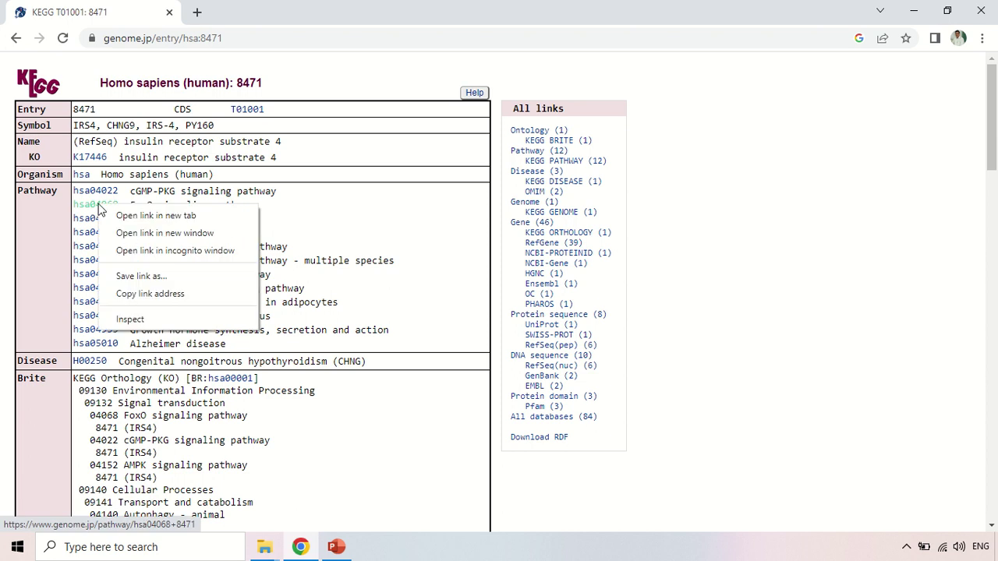
click(148, 214)
click(264, 8)
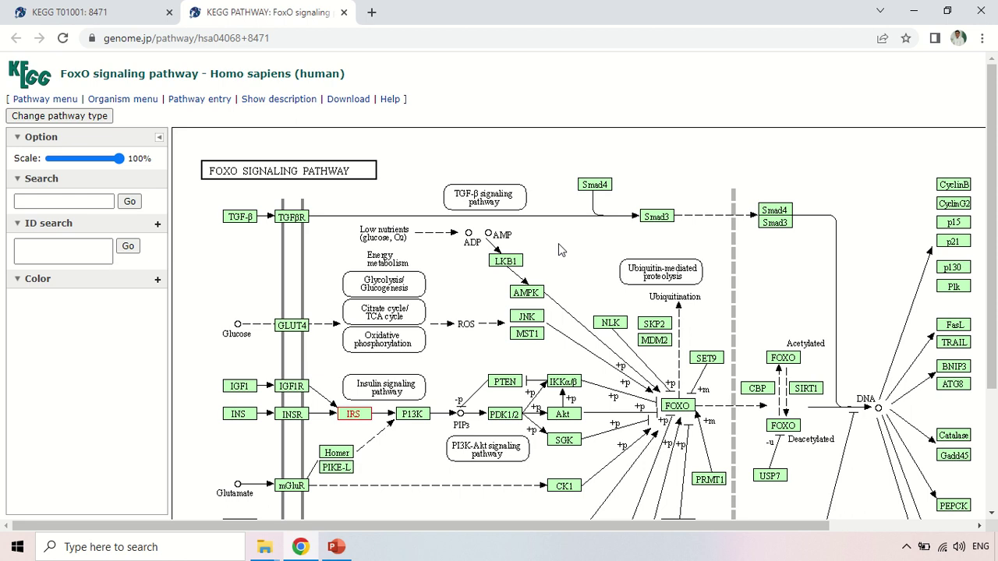
scroll(558, 246, down, 1)
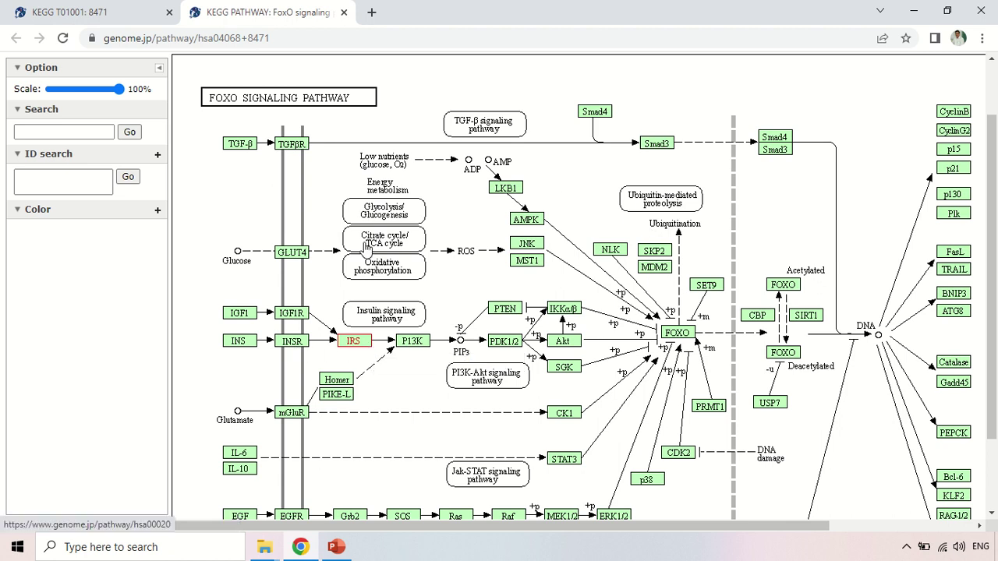
scroll(388, 259, down, 2)
scroll(472, 322, up, 2)
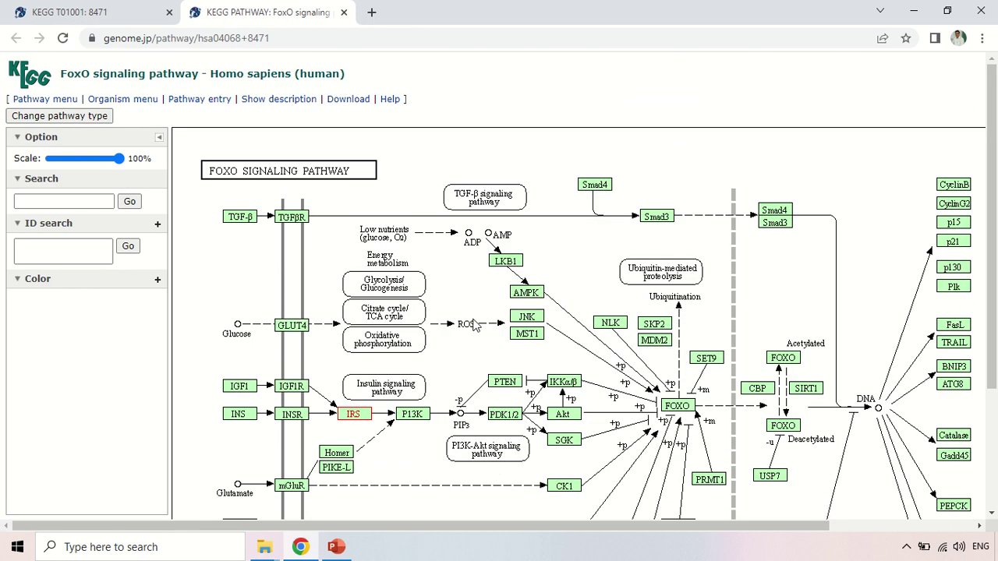
click(335, 99)
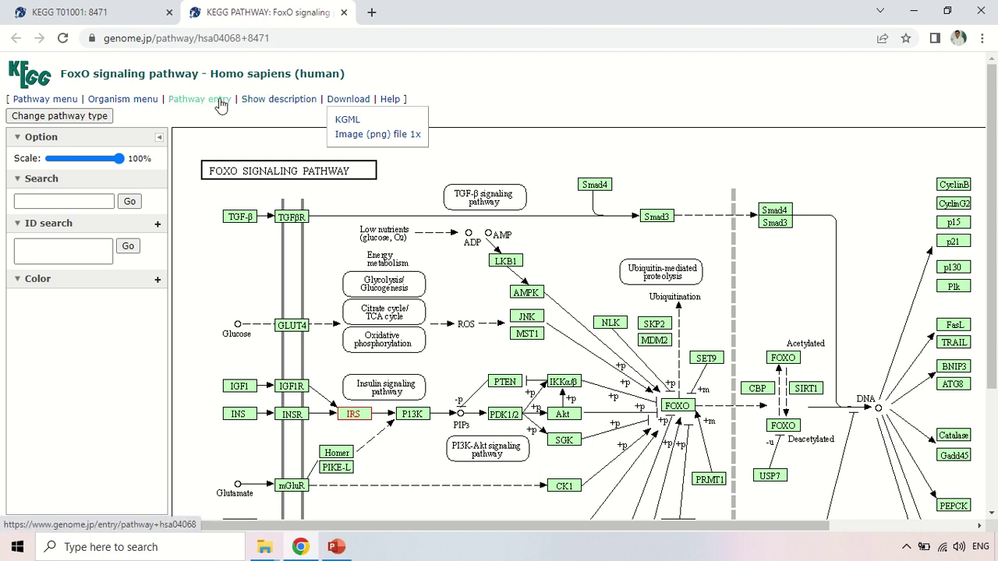
click(344, 12)
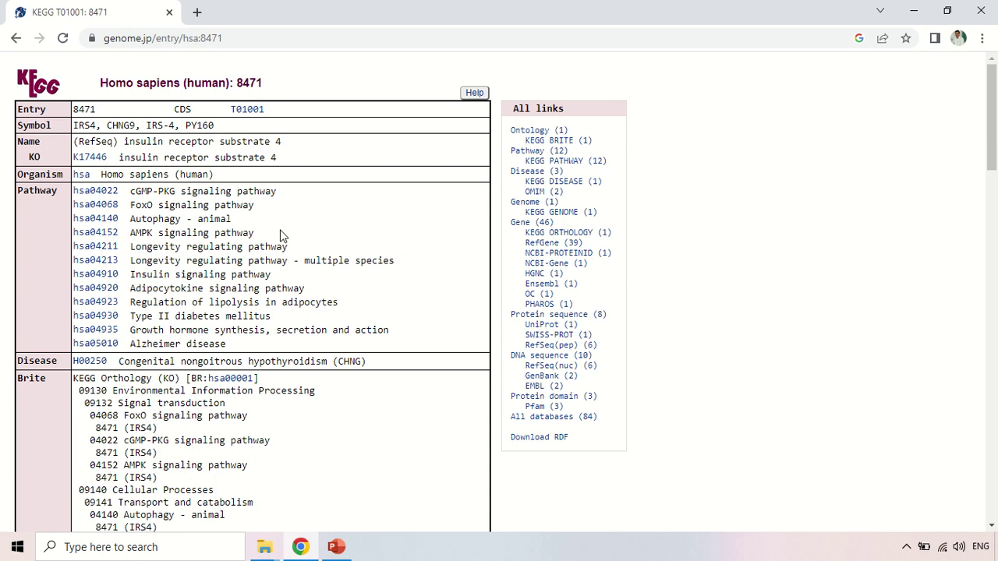
Scroll the hsa:8471 IRS4 entry down to the 1257 aa AA seq and 3774 nt NT seq rows.
scroll(283, 236, down, 1)
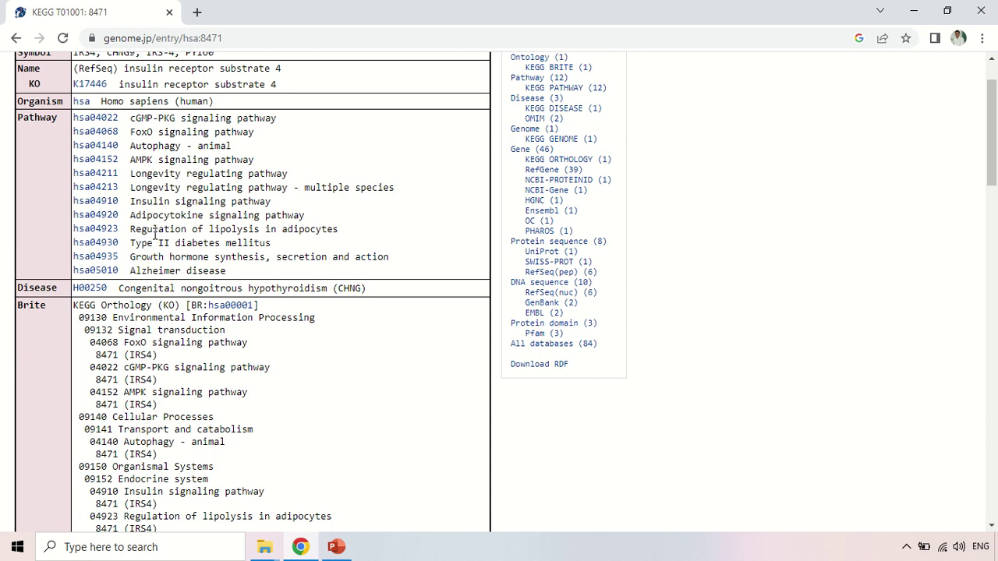
scroll(156, 234, down, 6)
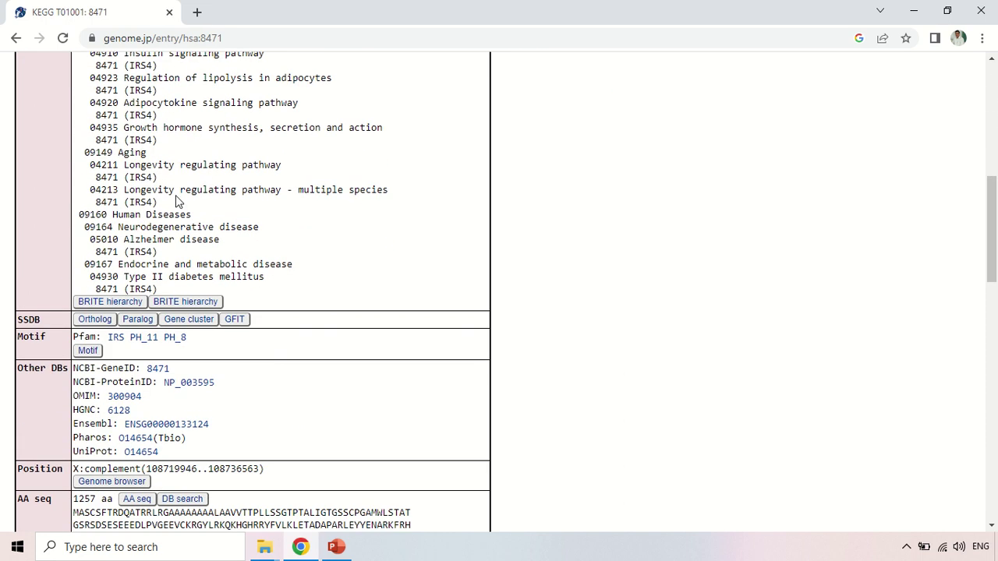
scroll(193, 188, down, 1)
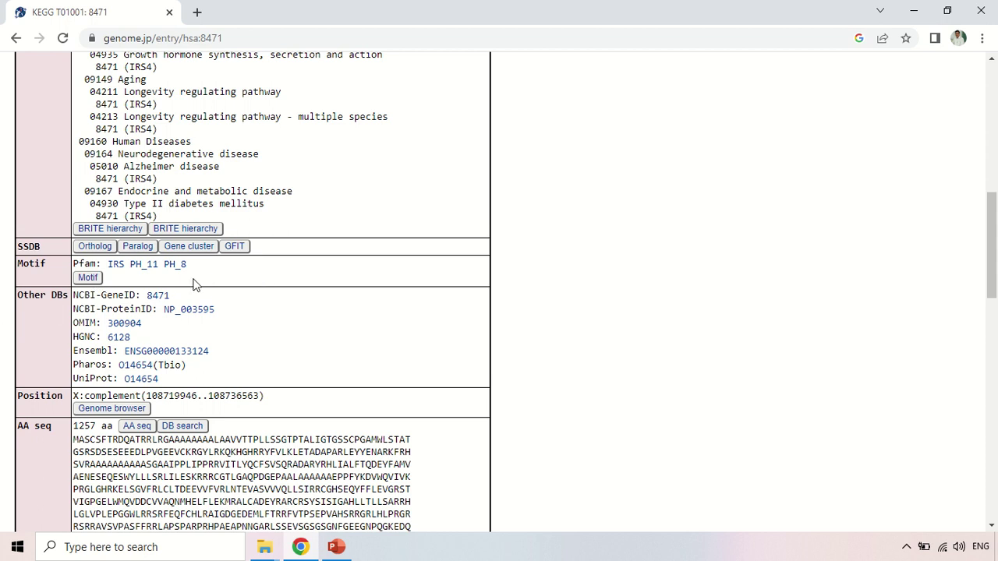
scroll(199, 286, down, 1)
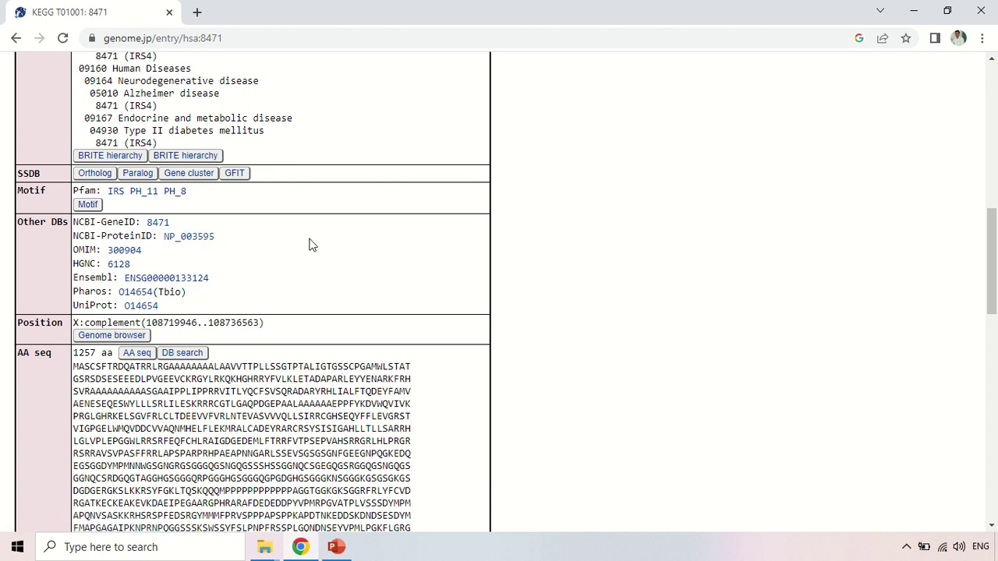
scroll(312, 242, down, 1)
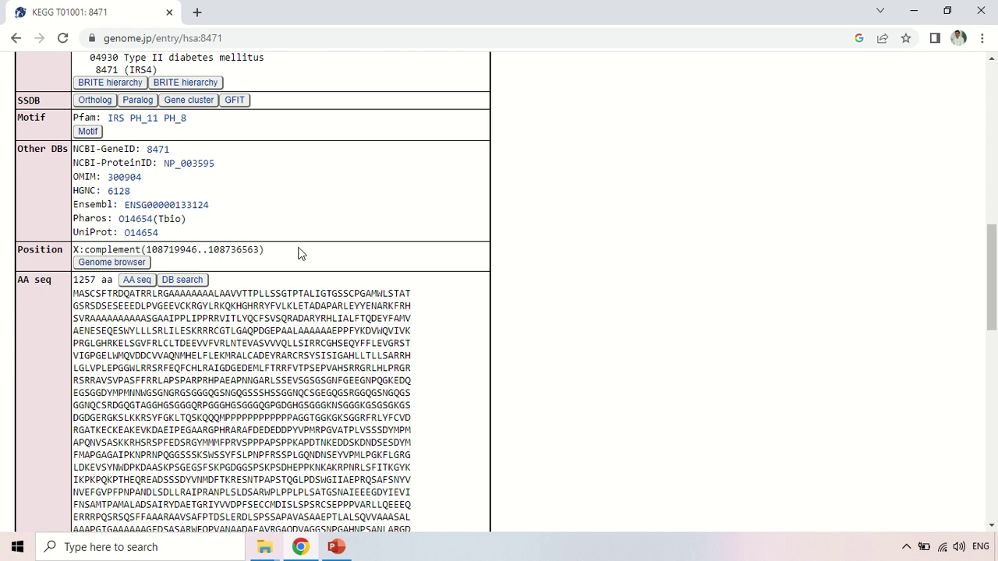
scroll(302, 253, down, 2)
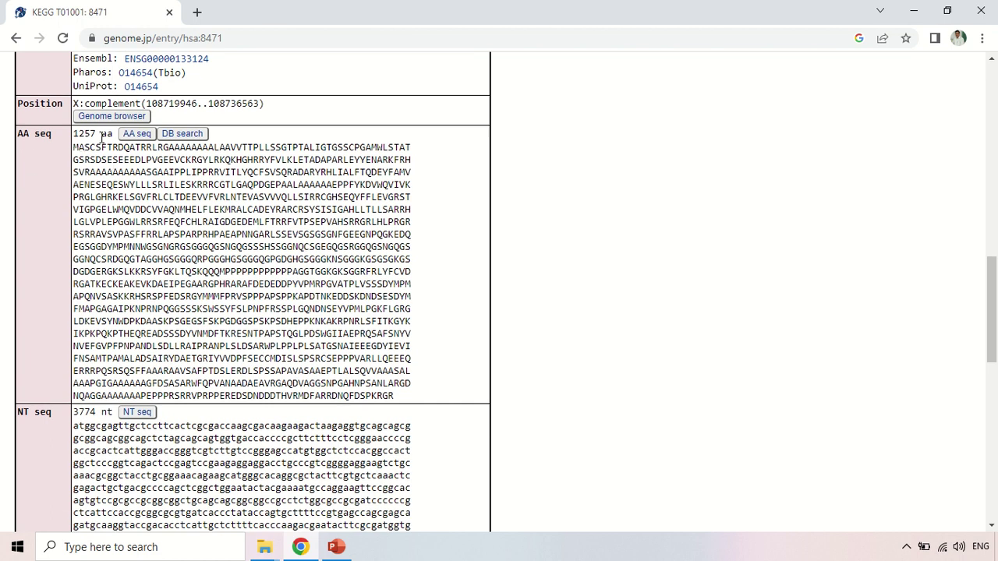
Select the full amino-acid sequence, clear it, then select the entire nucleotide sequence.
drag(74, 148, 407, 399)
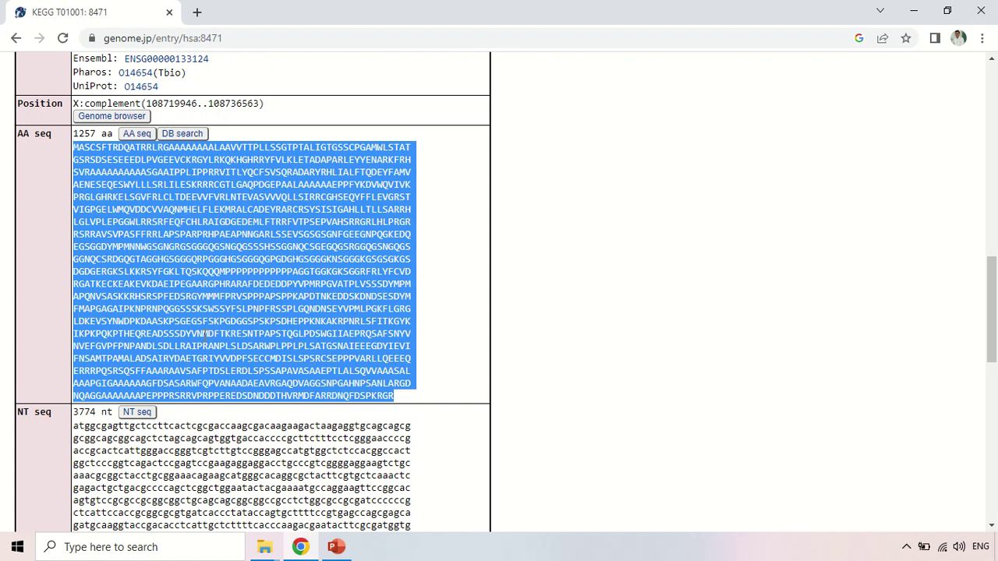
click(199, 259)
scroll(216, 247, down, 2)
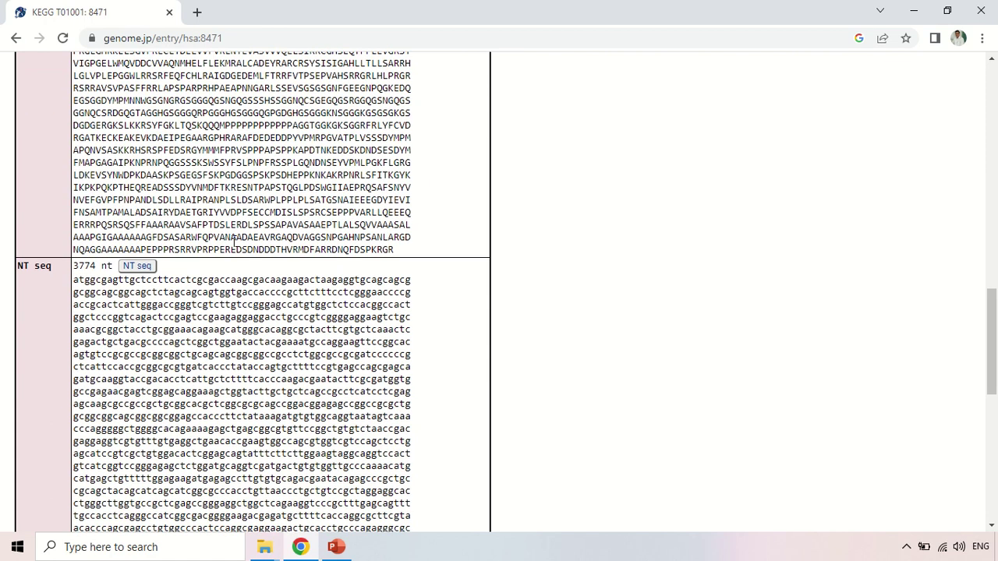
drag(75, 281, 396, 483)
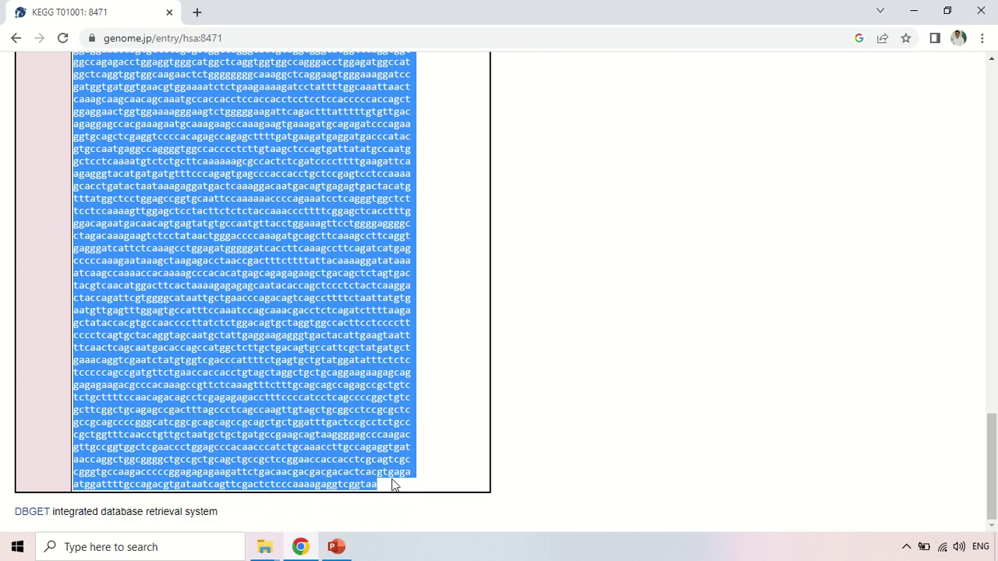
Scroll back to the top of the hsa:8471 entry showing its KO, pathways and disease.
scroll(344, 382, up, 1)
scroll(344, 382, up, 10)
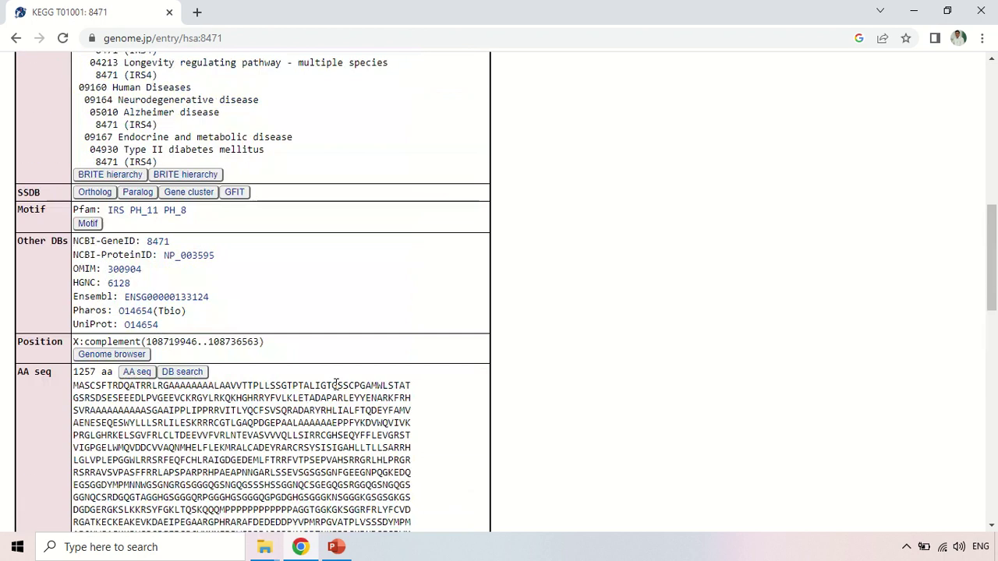
scroll(336, 383, up, 5)
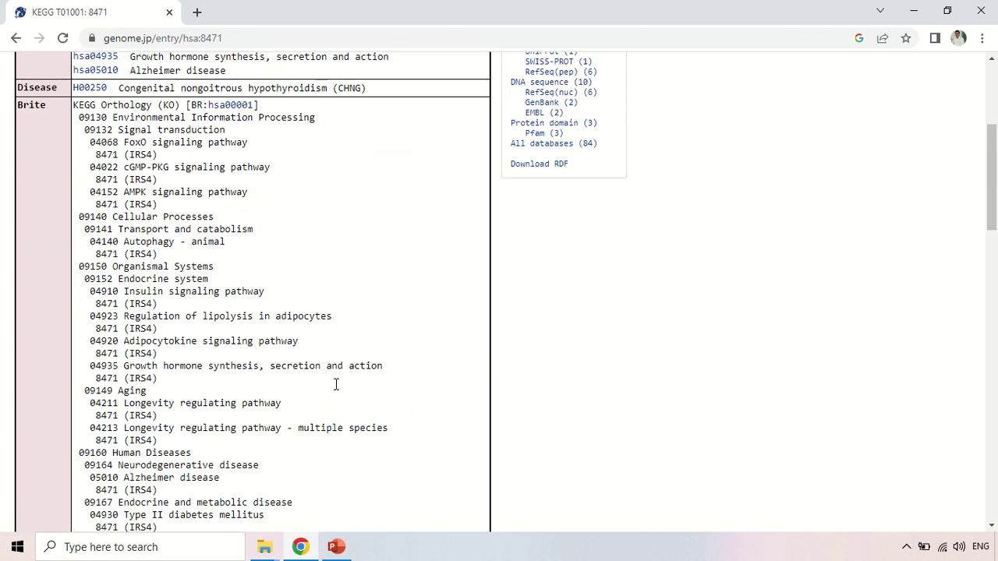
scroll(351, 387, up, 4)
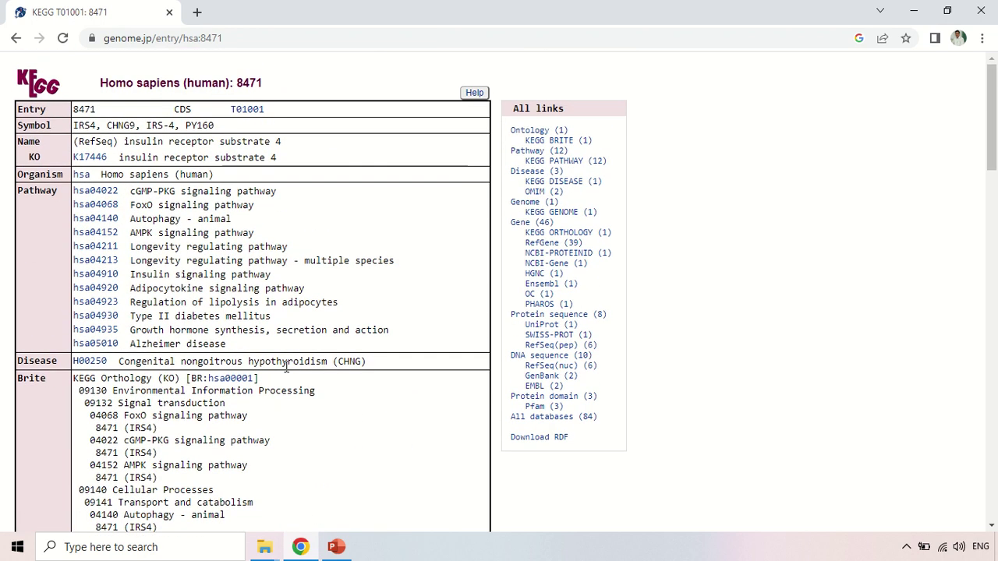